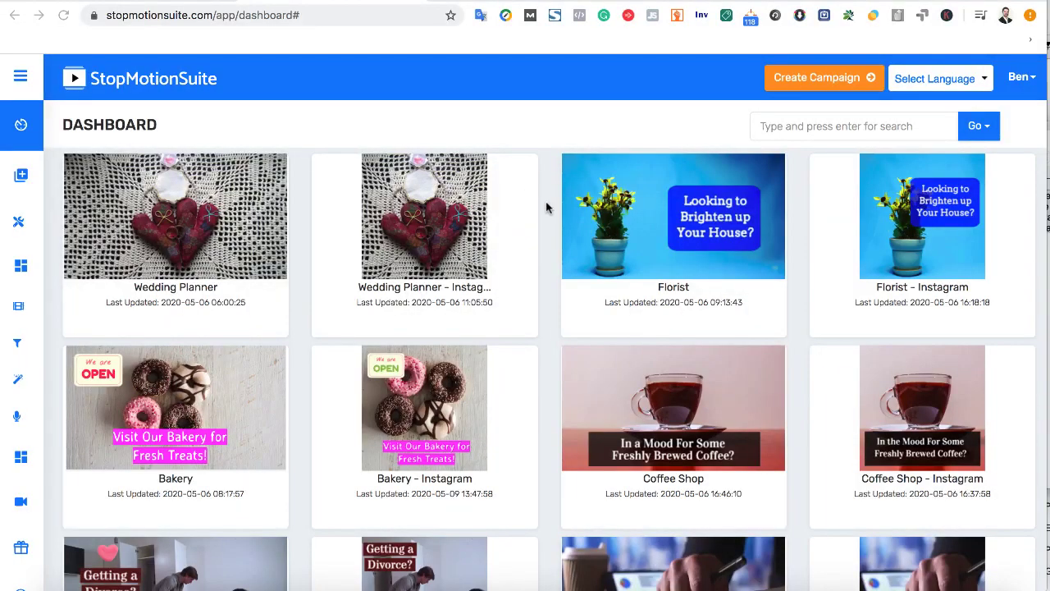
Step: Preview the Florist template video, skipping ahead to the shop scene and pausing at 0:11
scroll(545, 208, down, 7)
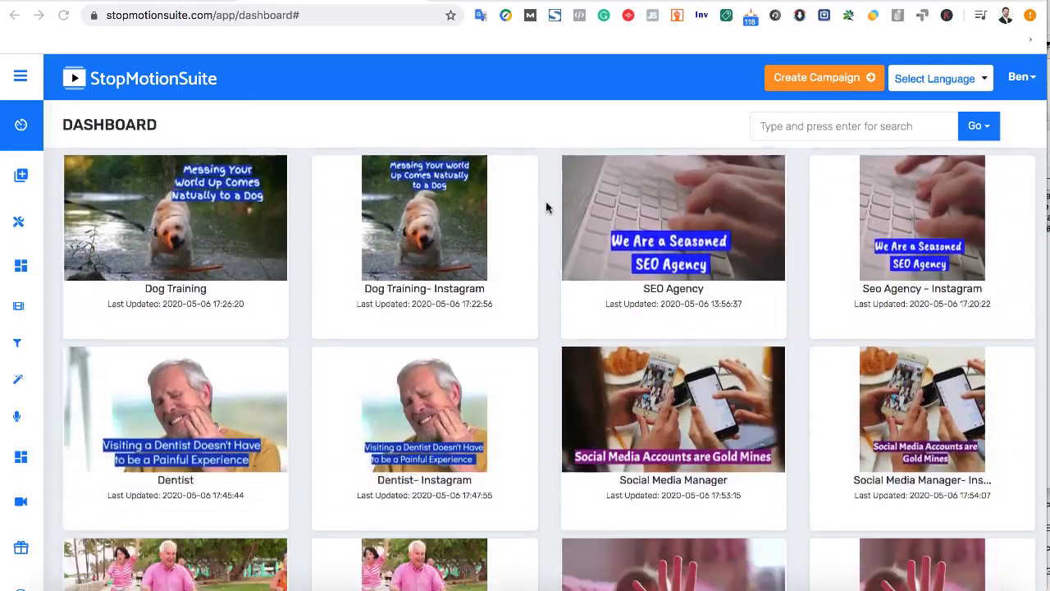
scroll(545, 208, down, 6)
scroll(545, 207, up, 9)
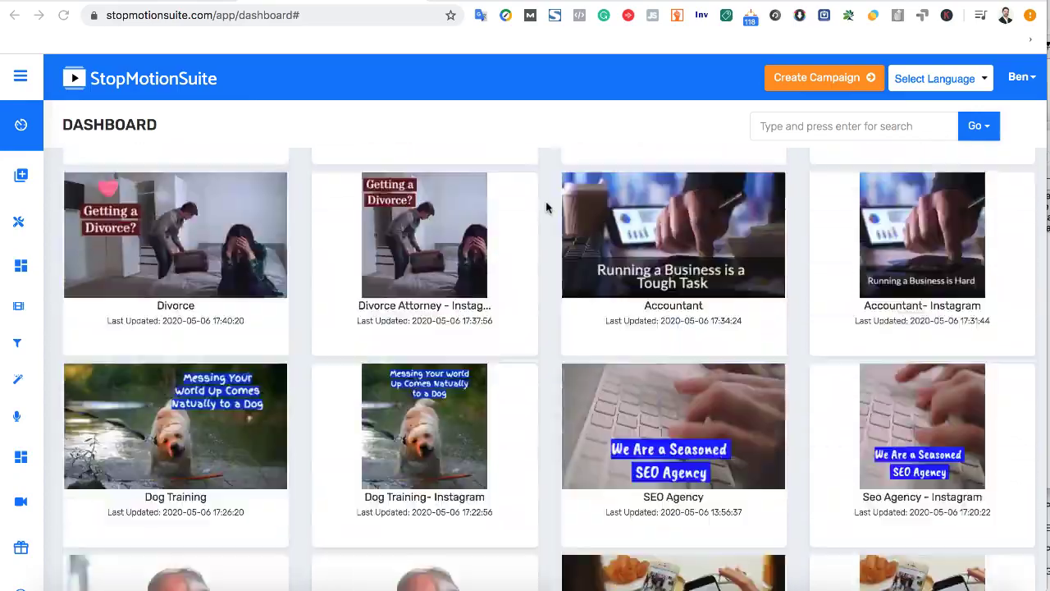
scroll(546, 208, up, 5)
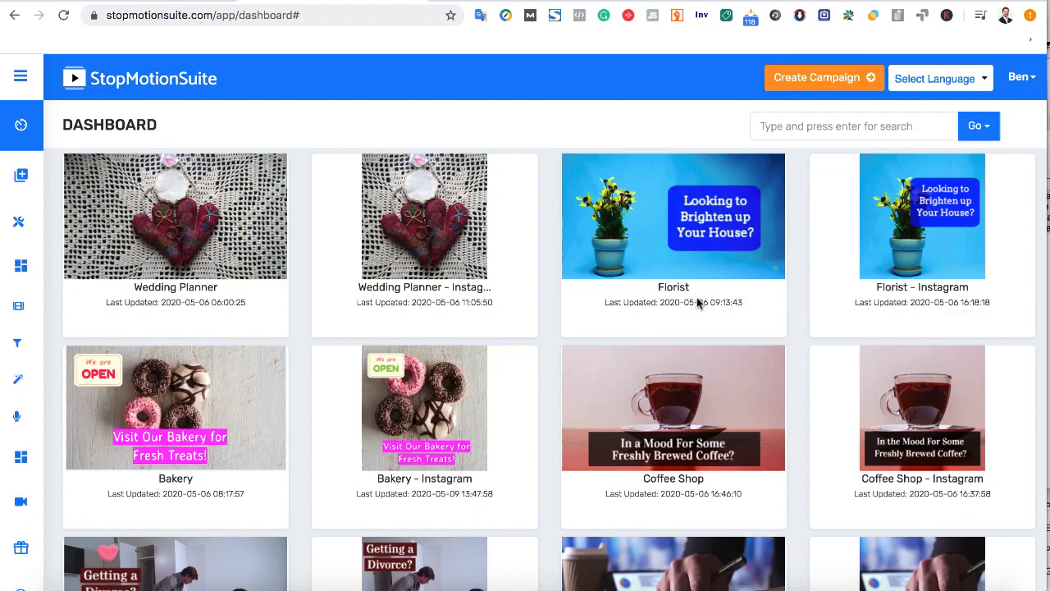
click(753, 175)
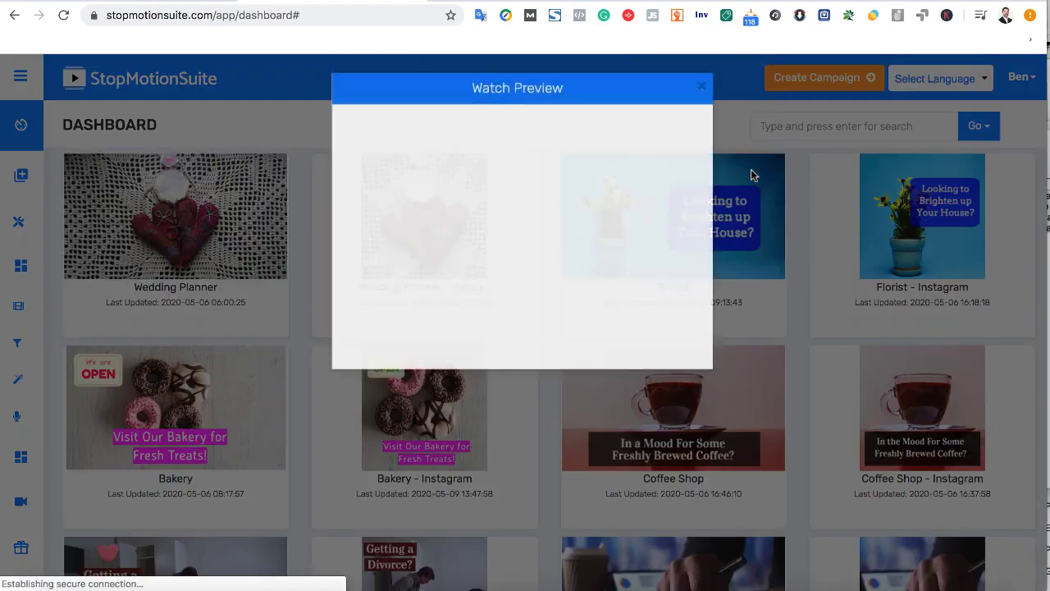
click(366, 326)
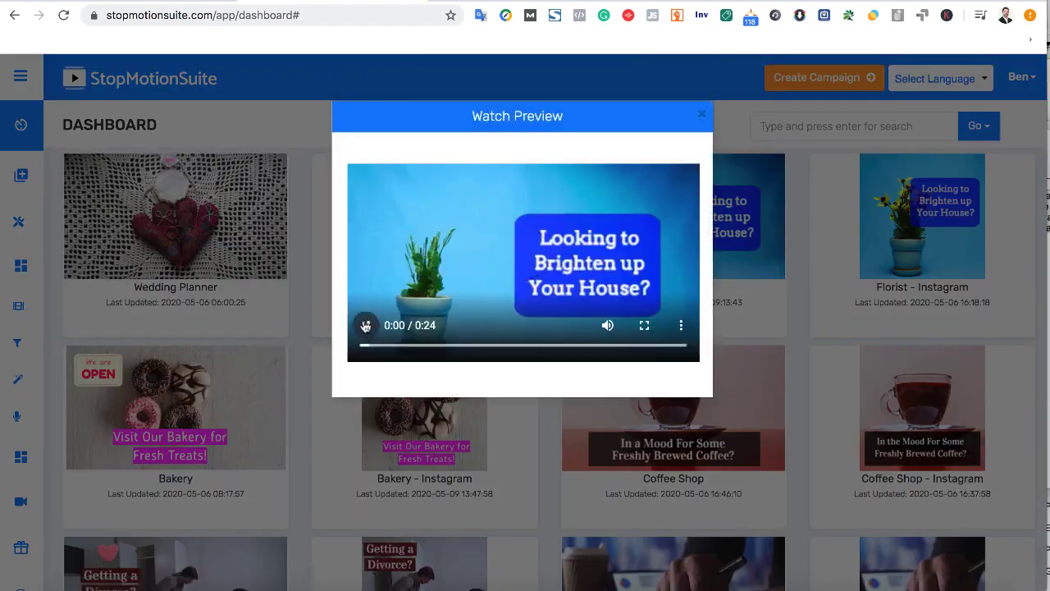
drag(398, 349, 456, 349)
click(487, 350)
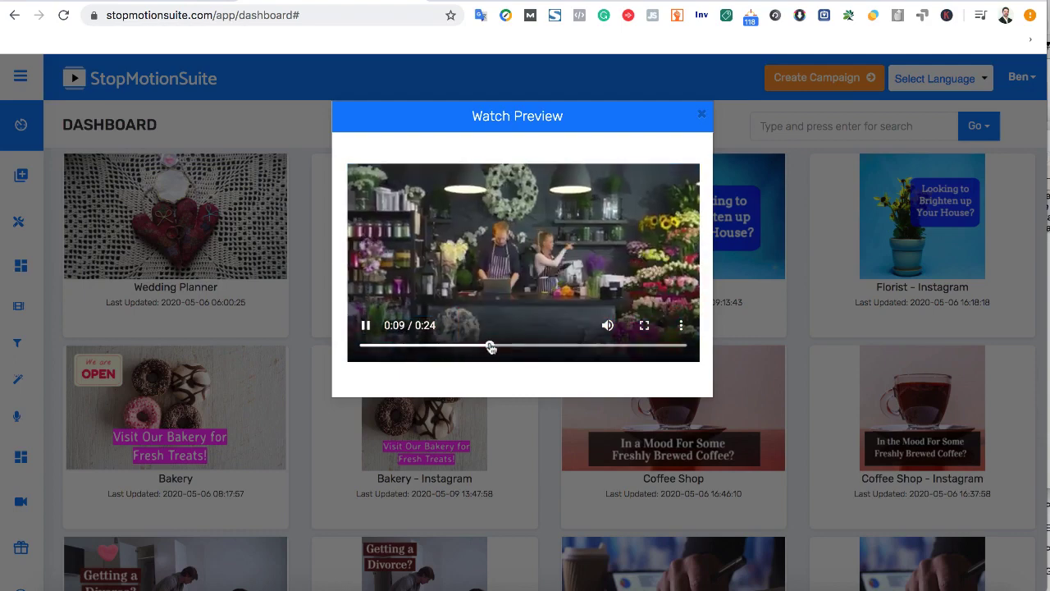
click(365, 325)
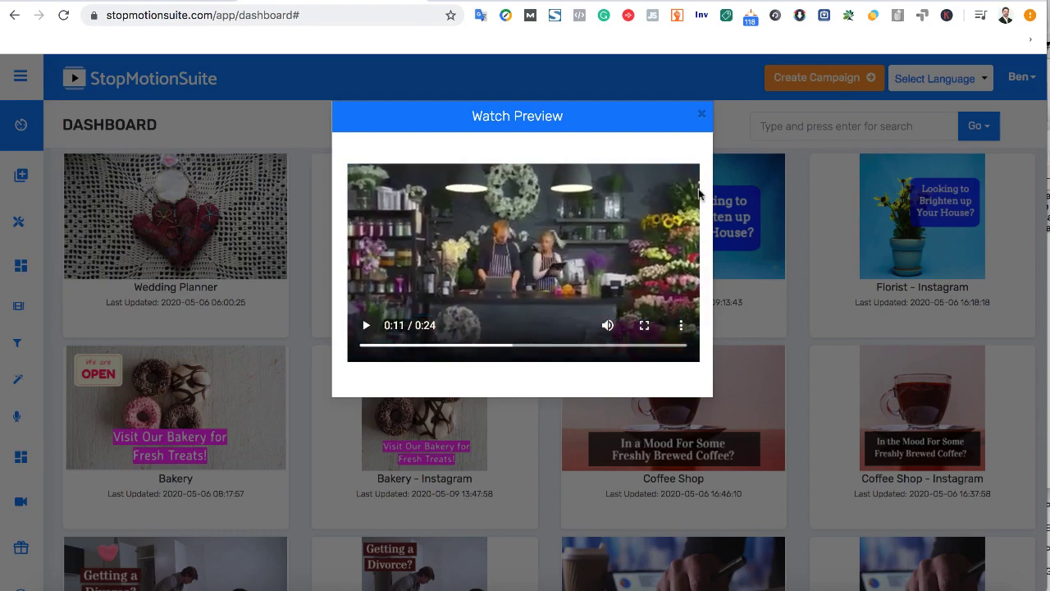
click(700, 115)
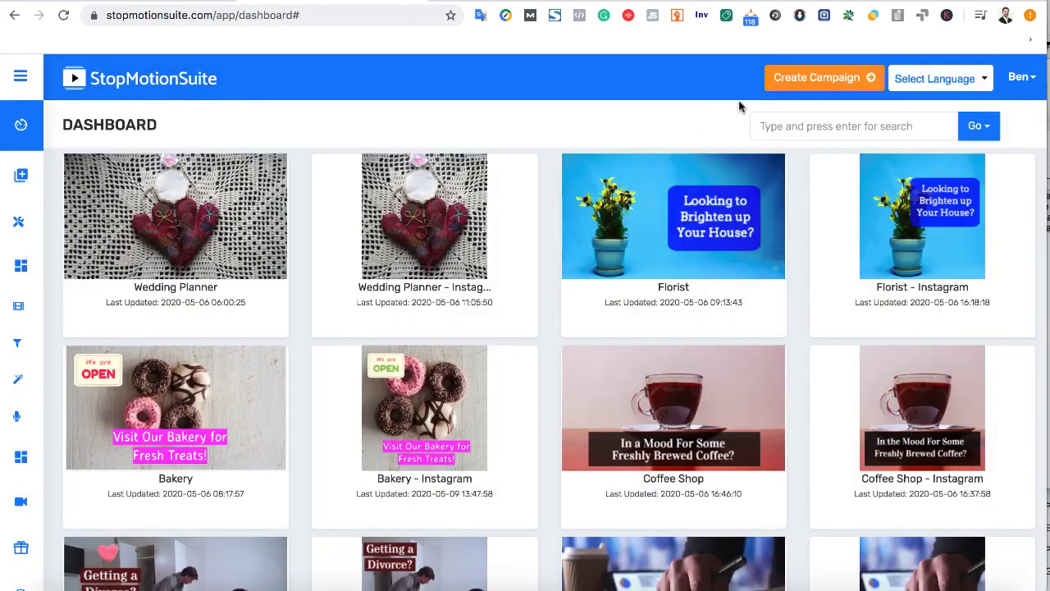
Step: Start a new campaign named 'Ne' with a pasted YouTube link, then switch its source to Upload
click(785, 89)
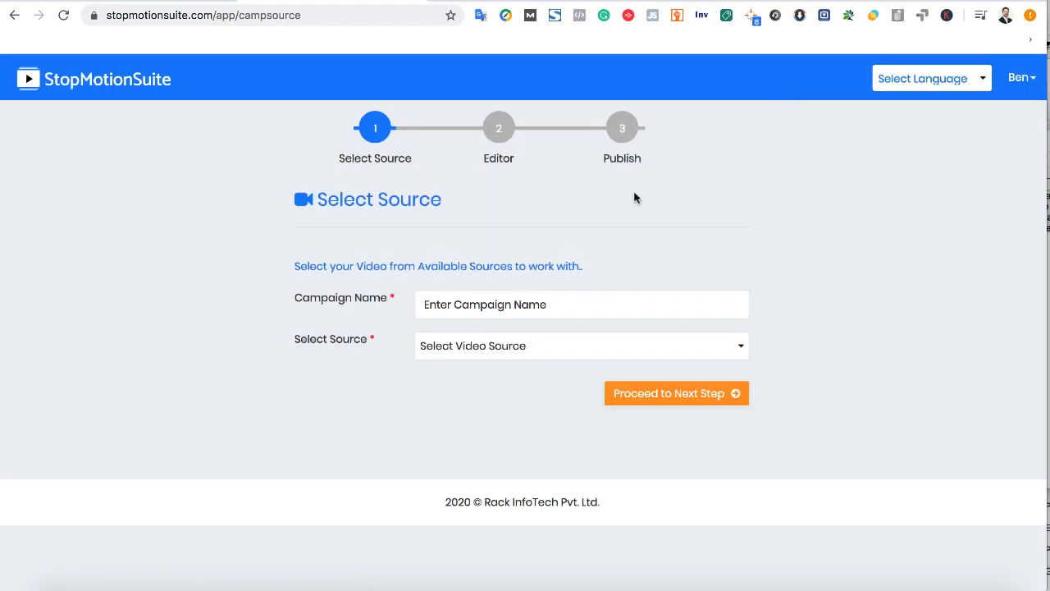
click(492, 303)
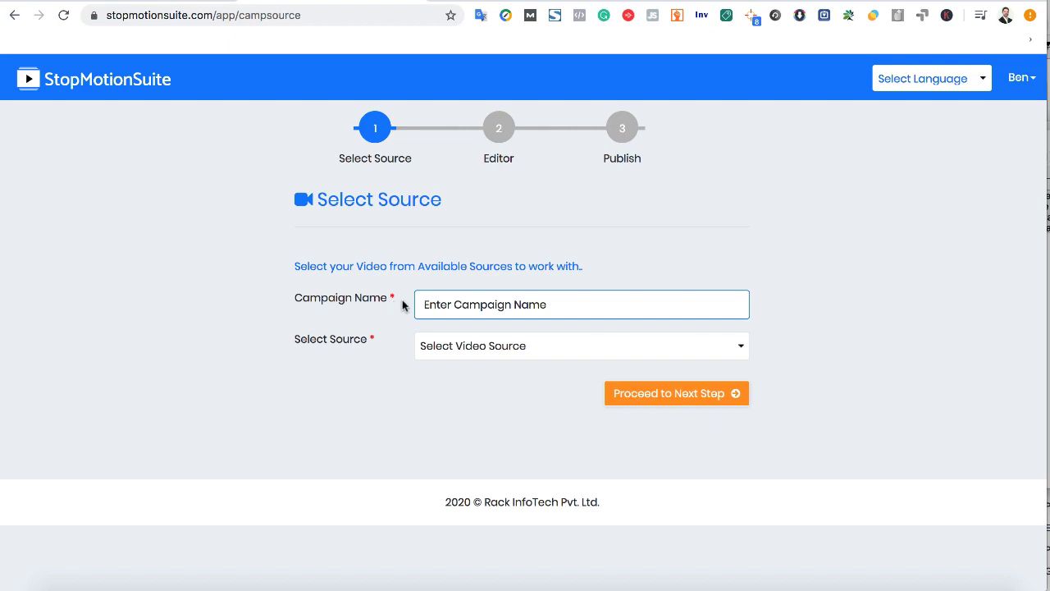
text(New)
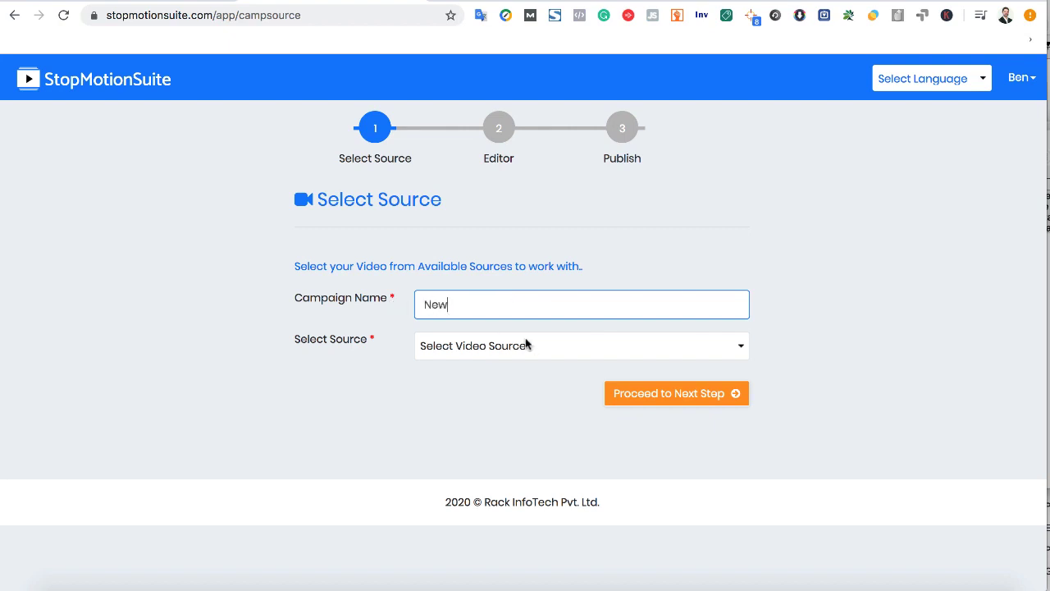
click(527, 345)
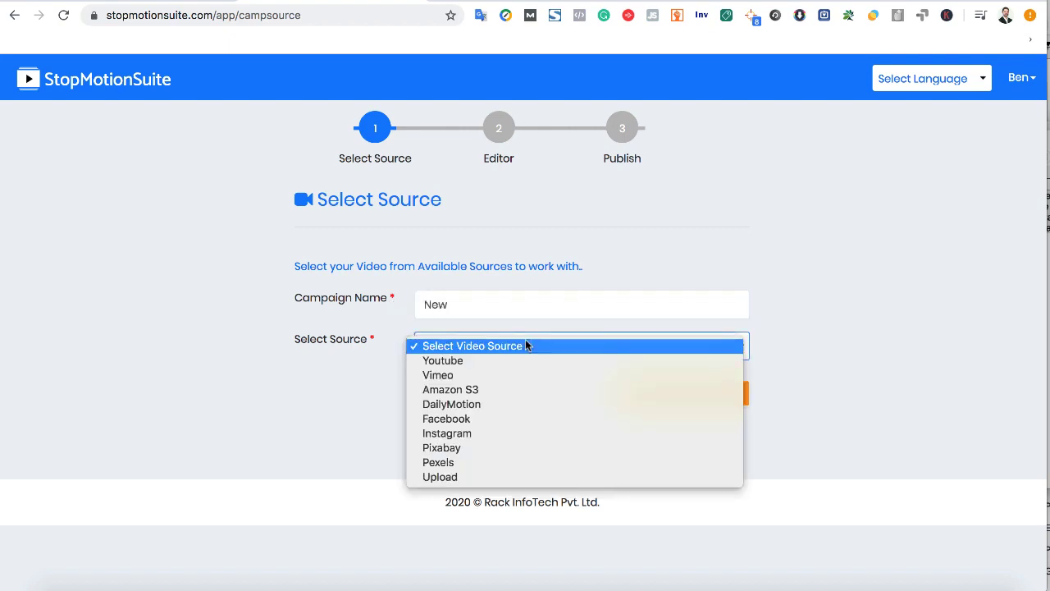
click(517, 364)
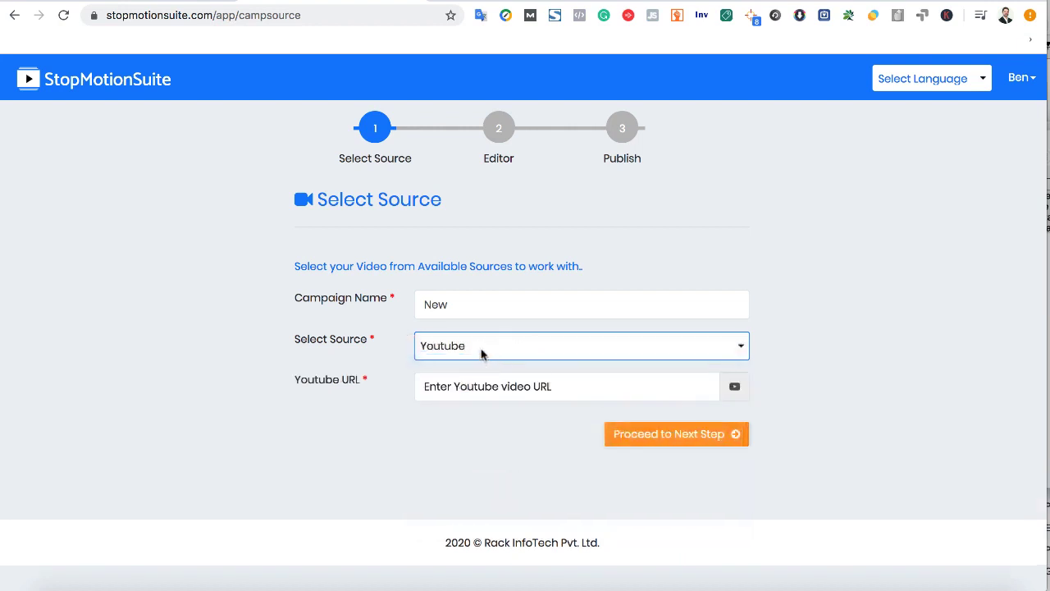
click(471, 386)
text(https://www.youtube.com/watch?v=l8W4LyIXINE)
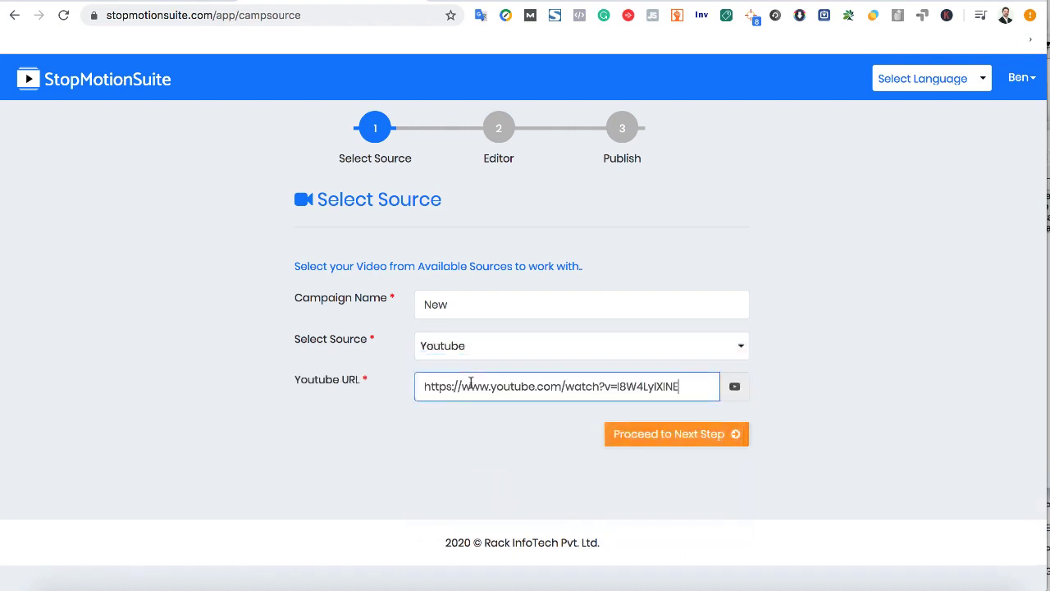
click(499, 355)
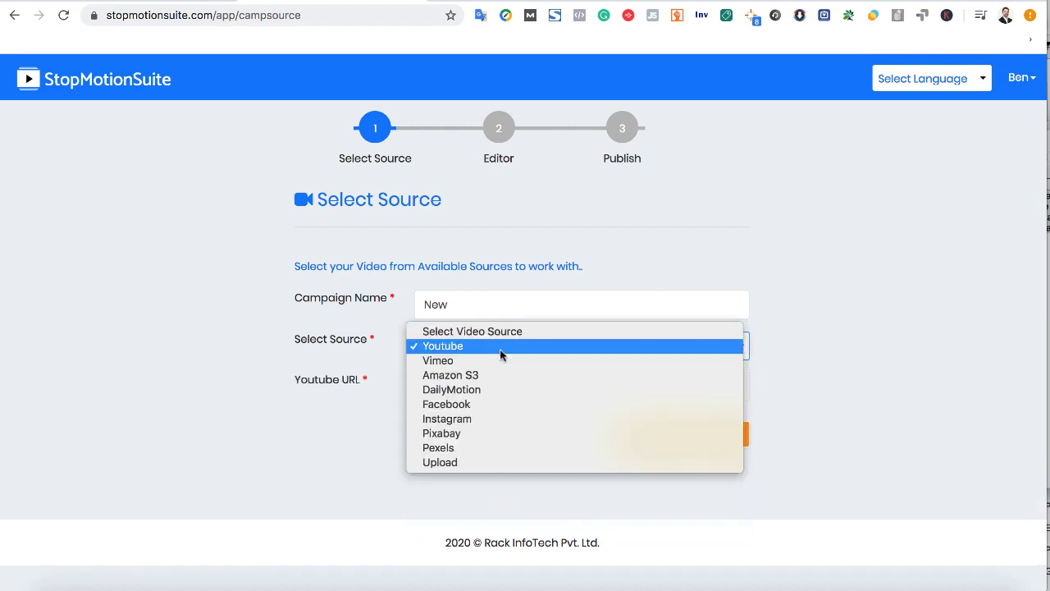
click(476, 463)
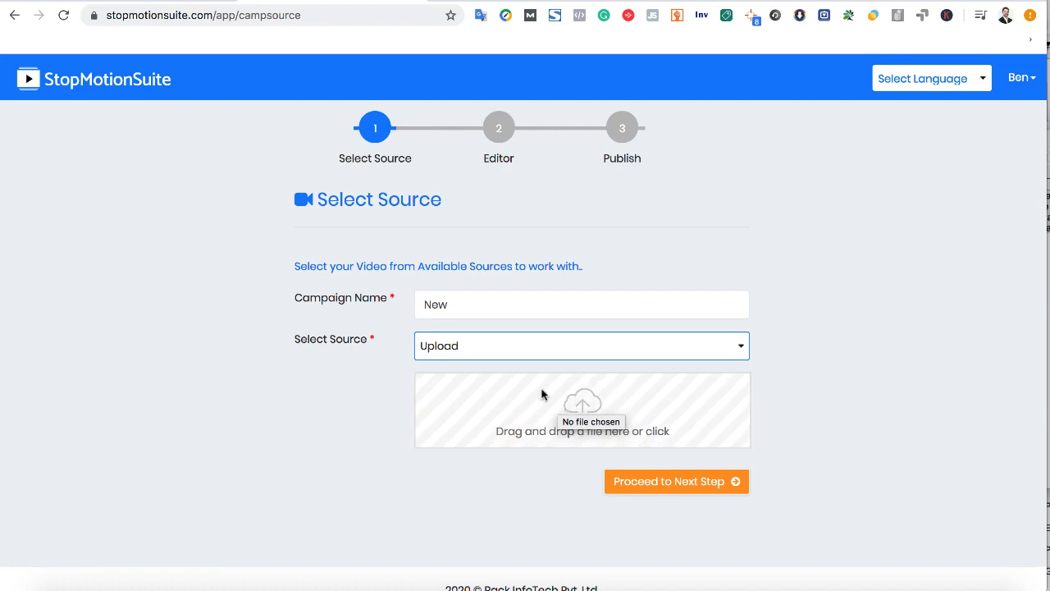
Step: Return to the template dashboard and bring up the Florist card's copy/edit action
click(15, 15)
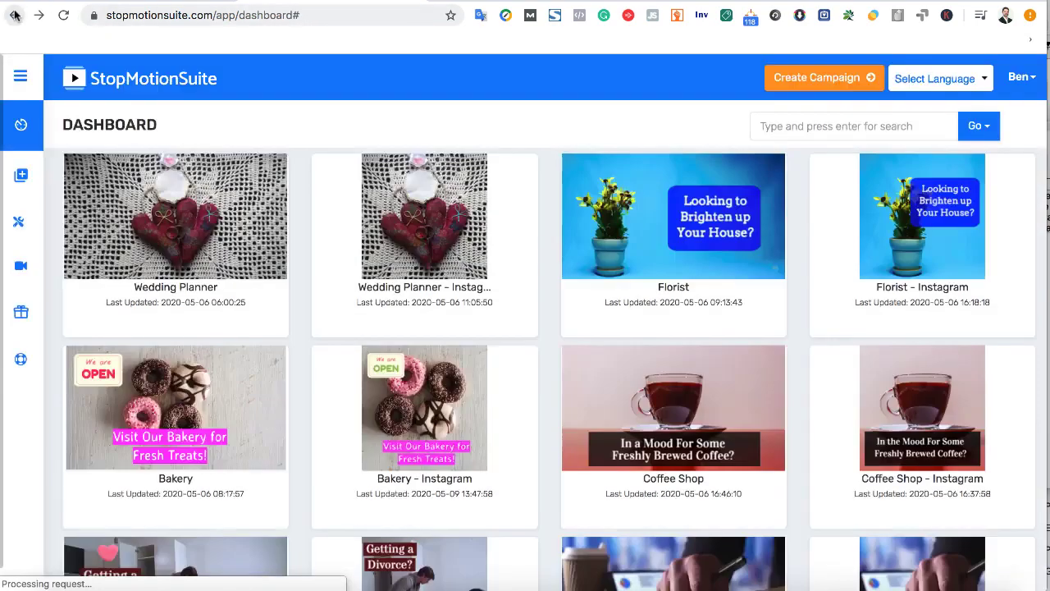
mouse_move(257, 181)
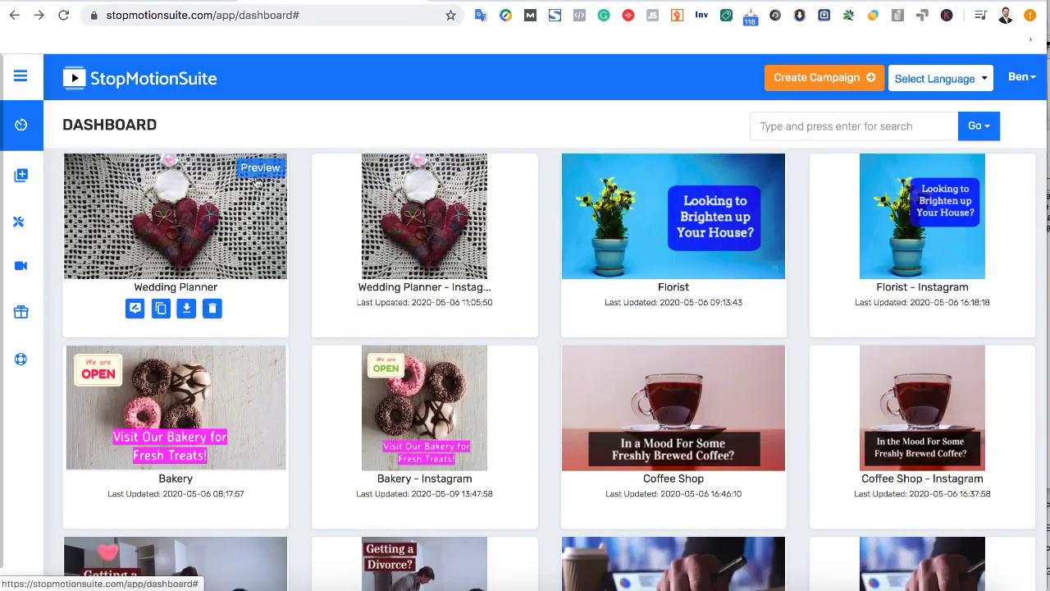
mouse_move(618, 269)
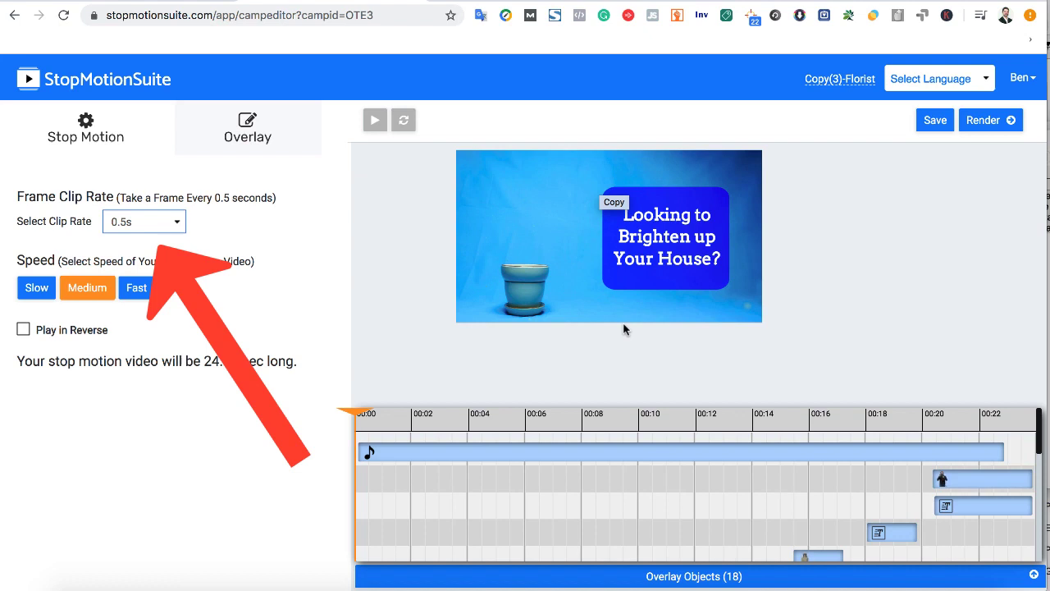
Step: Keep the frame clip rate at 0.5s and switch to the Overlay options
click(170, 223)
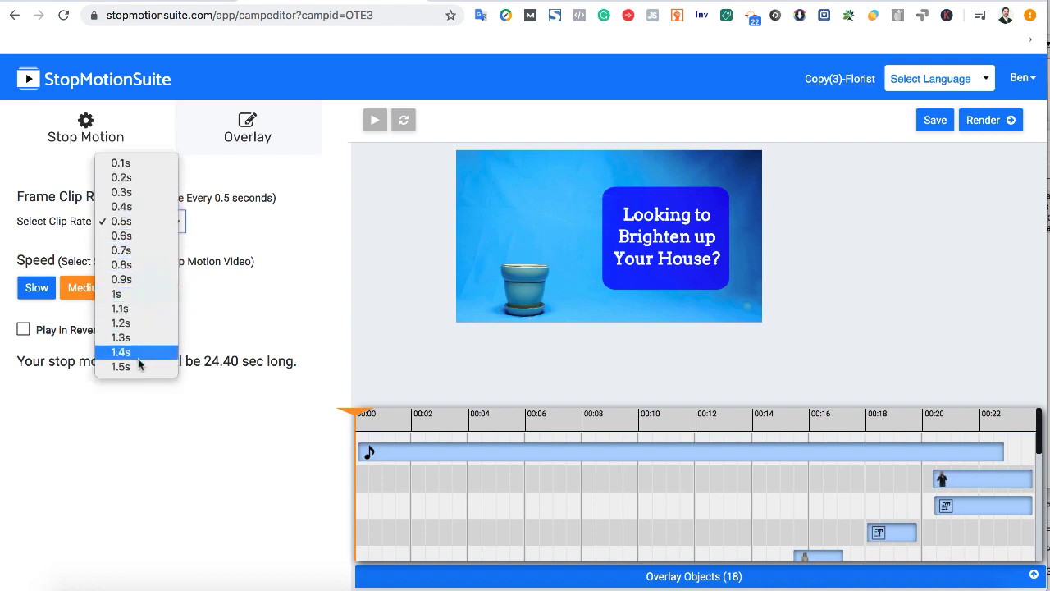
click(129, 227)
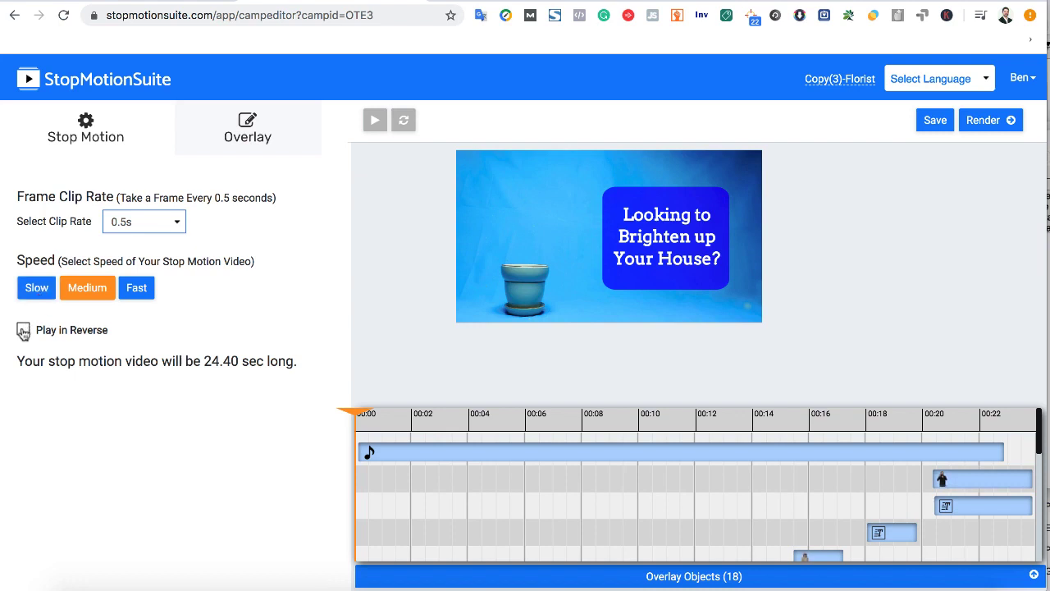
click(220, 129)
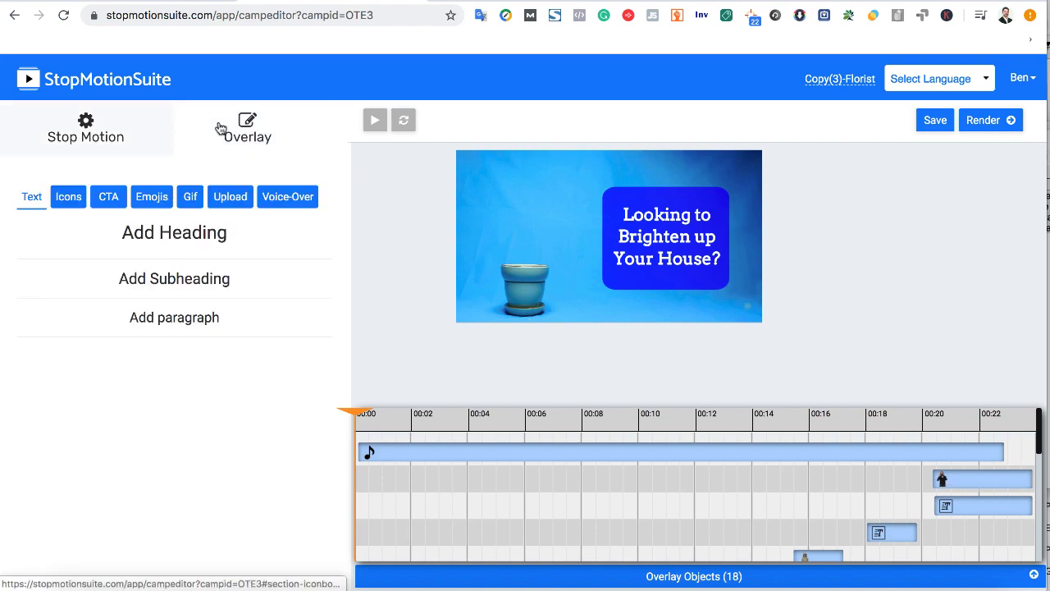
Step: At about 00:06, move the Beautiful Floral Arrangements caption to centre it on its red banner
drag(359, 416, 491, 447)
scroll(605, 515, down, 10)
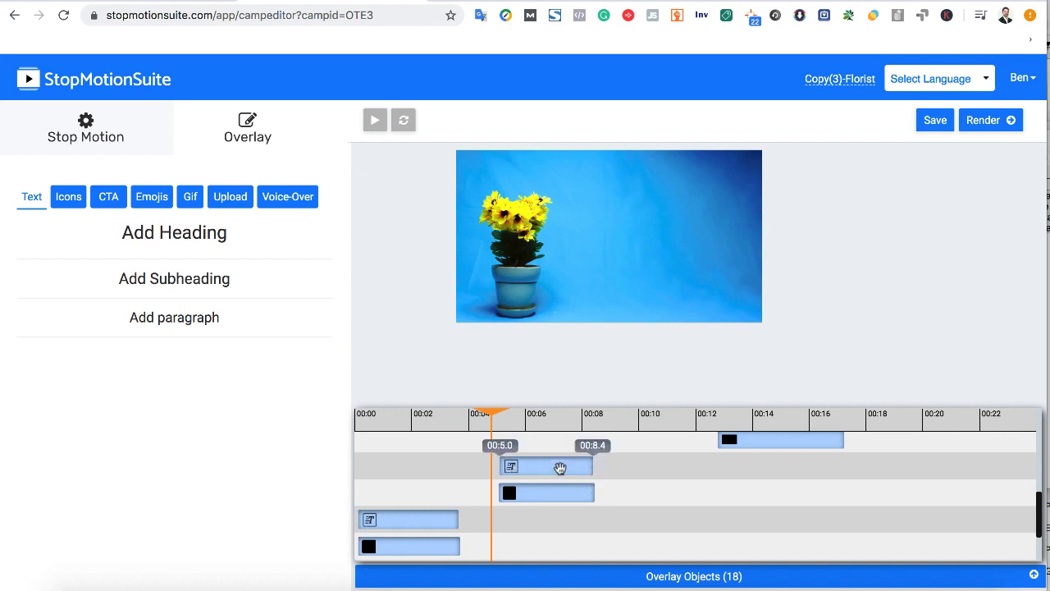
click(555, 467)
drag(503, 413, 530, 412)
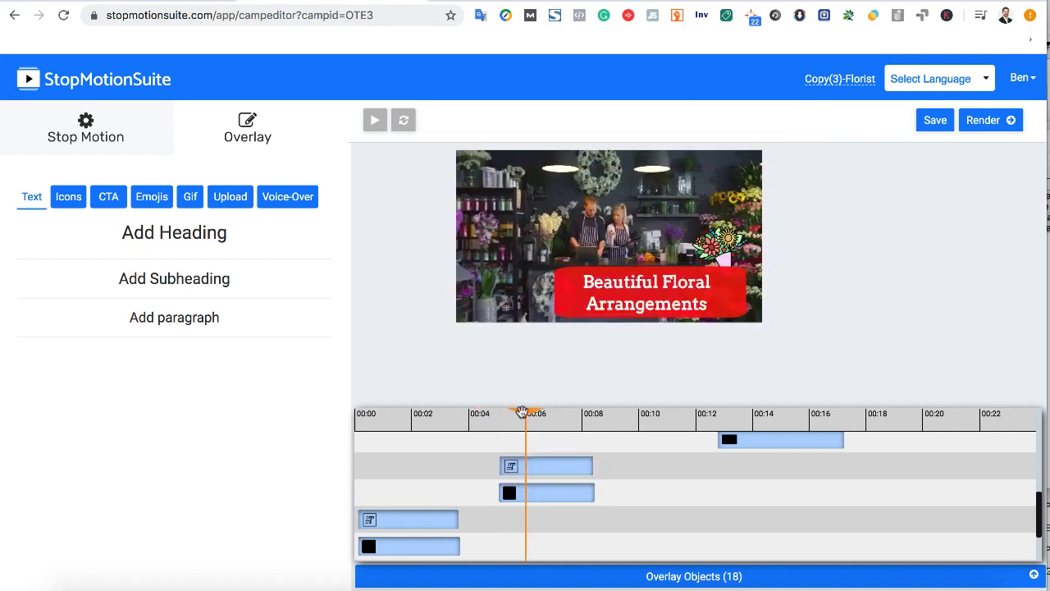
click(687, 307)
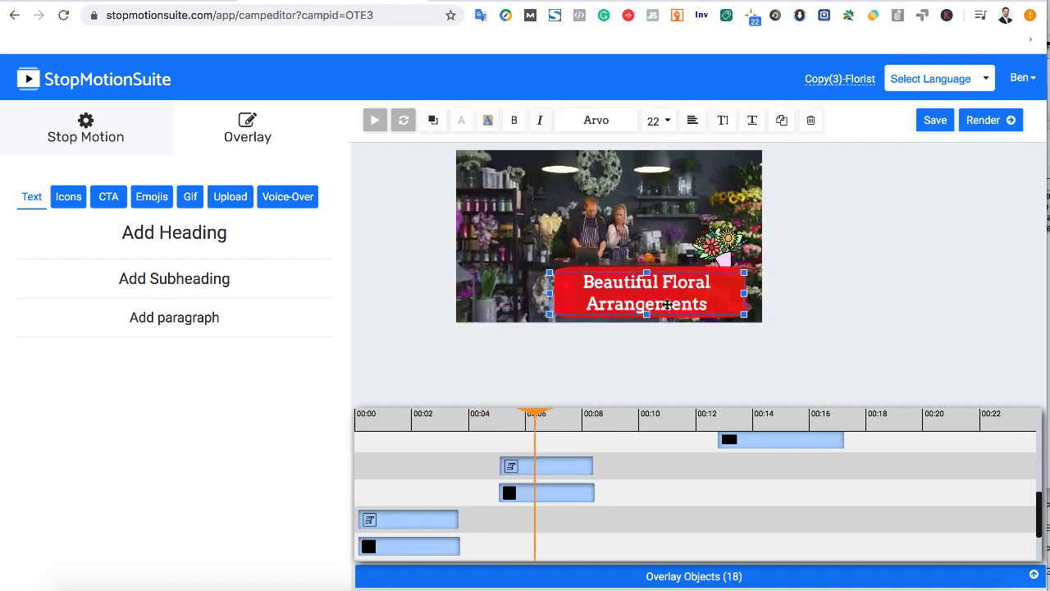
drag(687, 308, 656, 300)
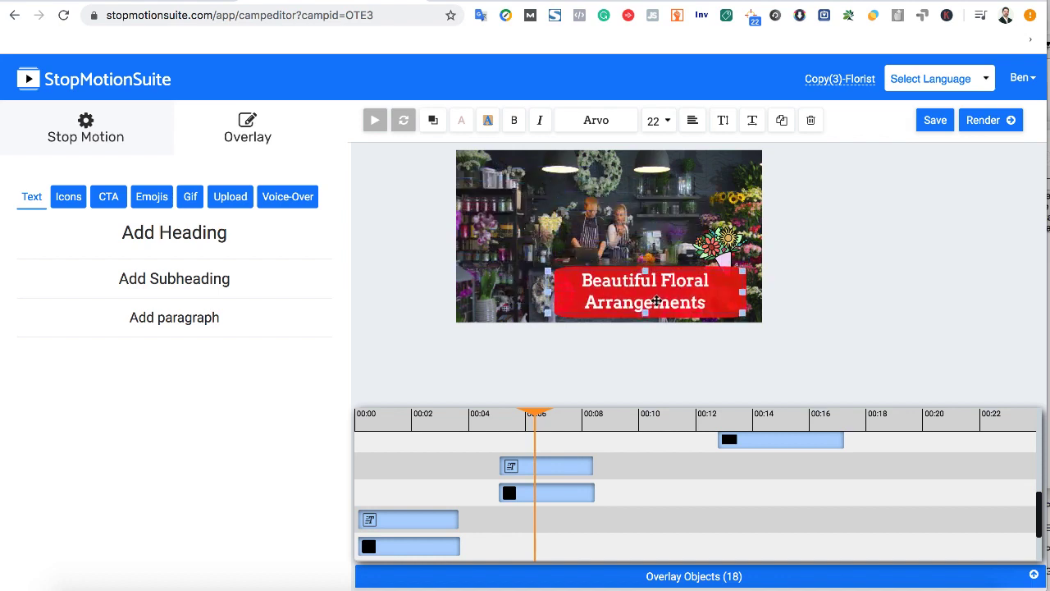
scroll(580, 476, up, 5)
scroll(581, 478, down, 5)
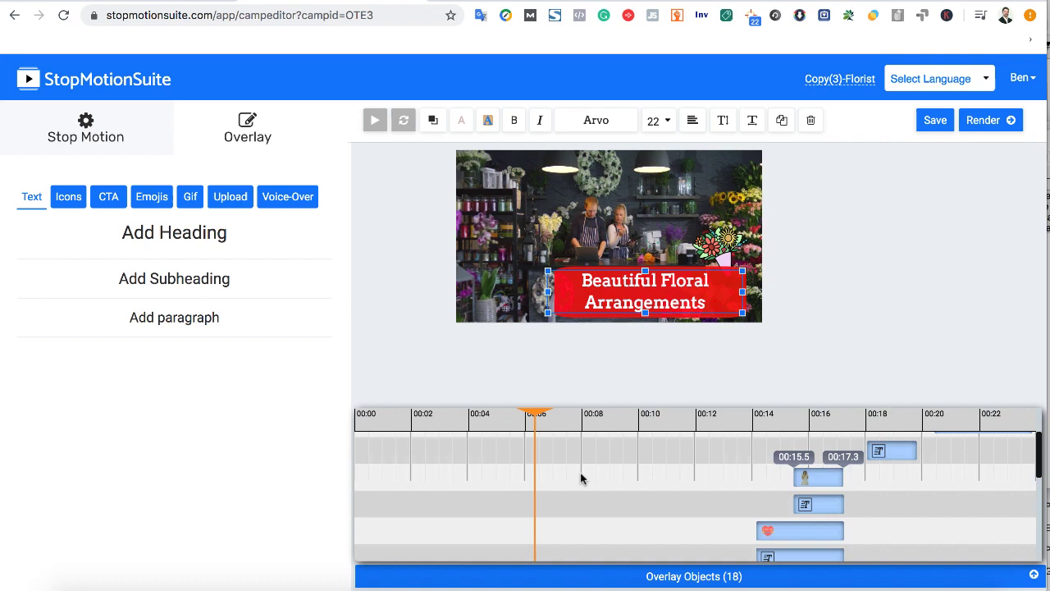
drag(536, 415, 463, 417)
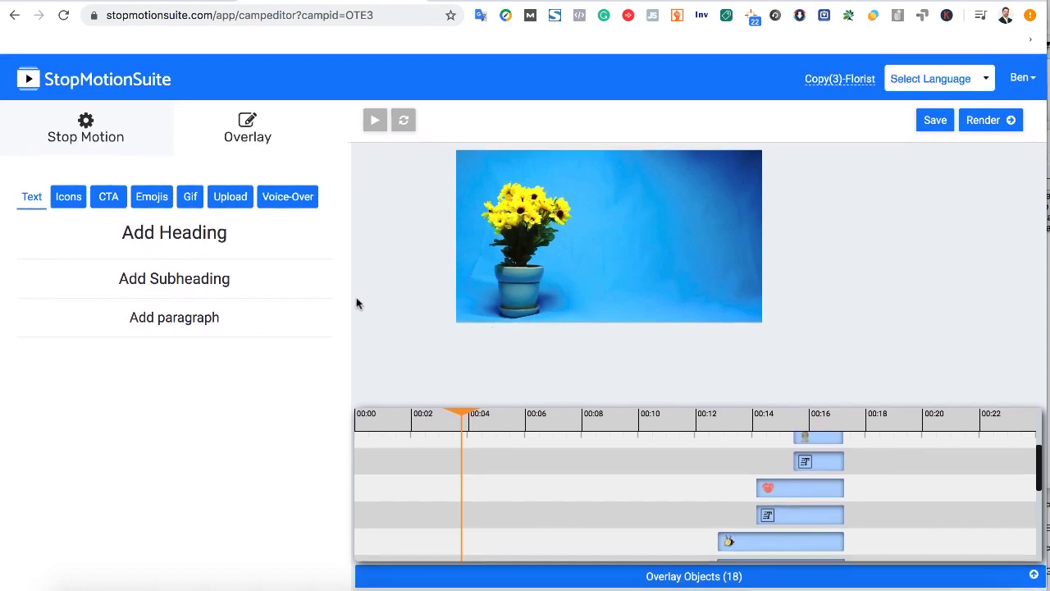
Step: Add an Acme-font subheading to the right of the flower pot and enlarge it
scroll(472, 464, up, 5)
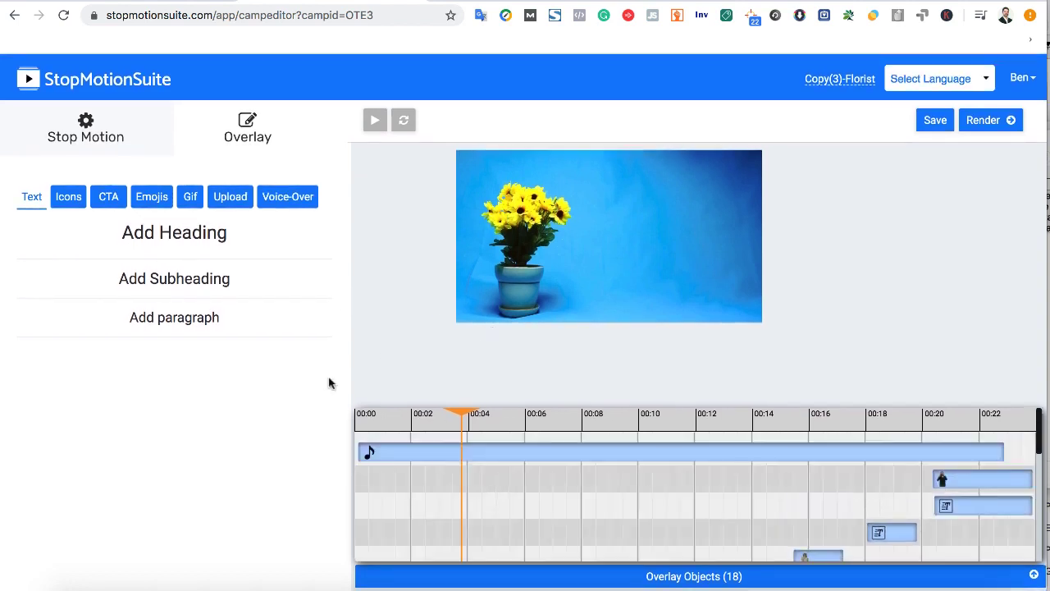
click(181, 290)
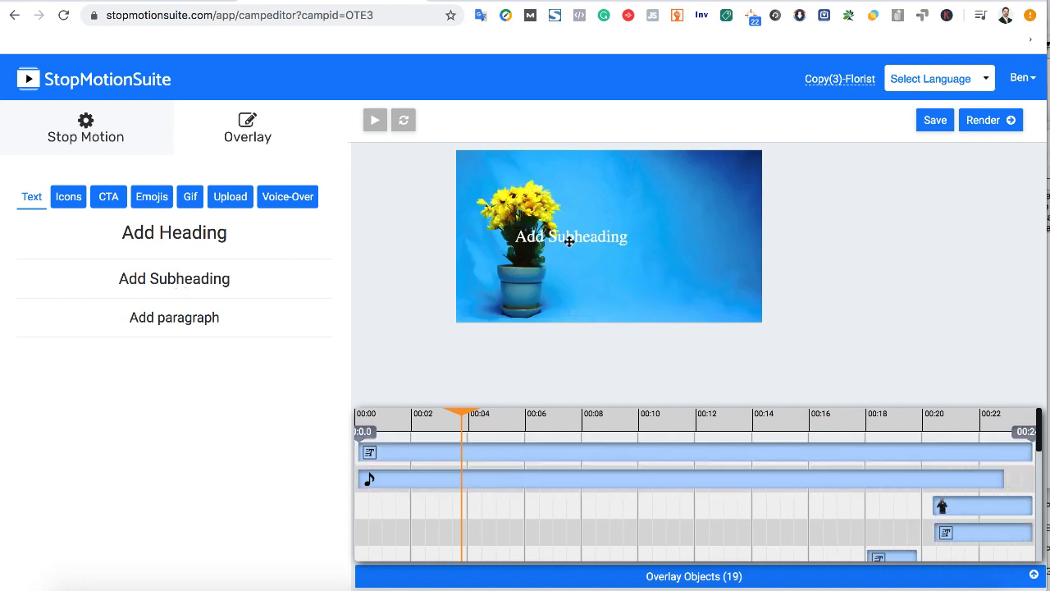
drag(569, 241, 664, 253)
click(599, 122)
click(585, 178)
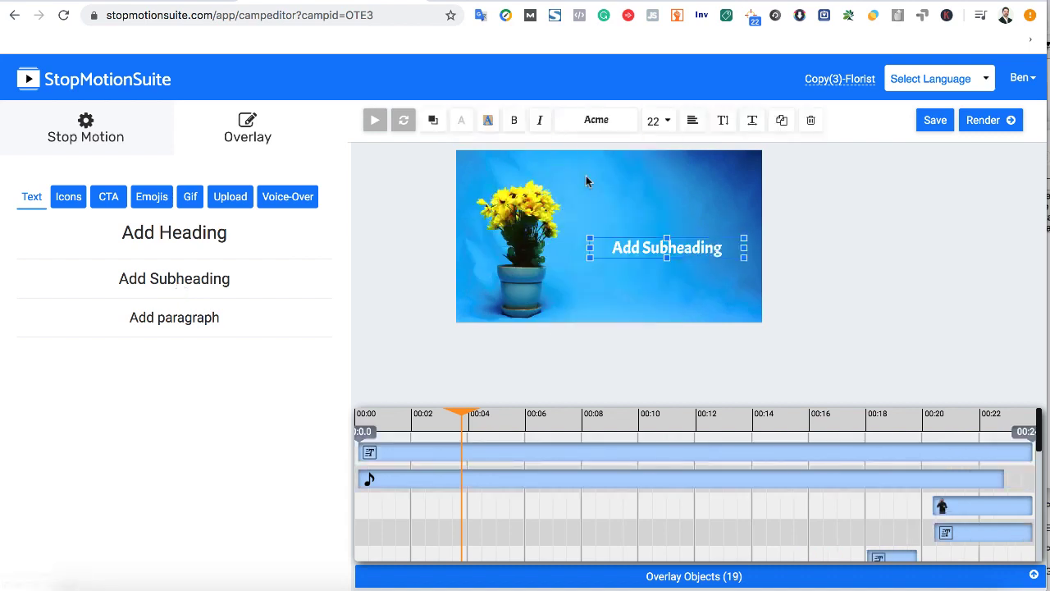
drag(590, 237, 557, 234)
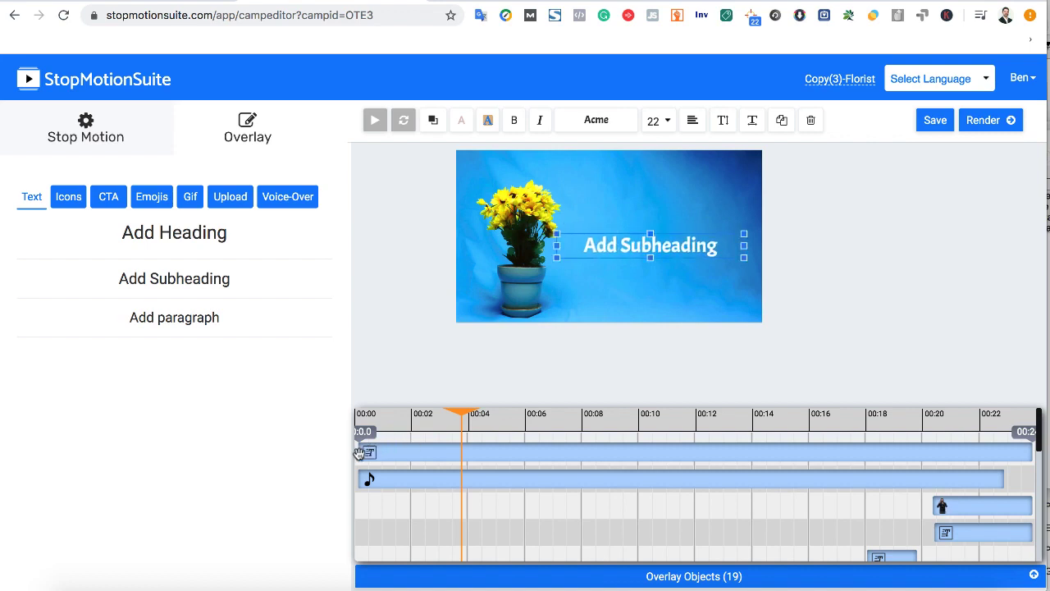
Step: Trim the subheading's timeline clip to run from about 0:03 to 0:04.5
drag(376, 452, 447, 453)
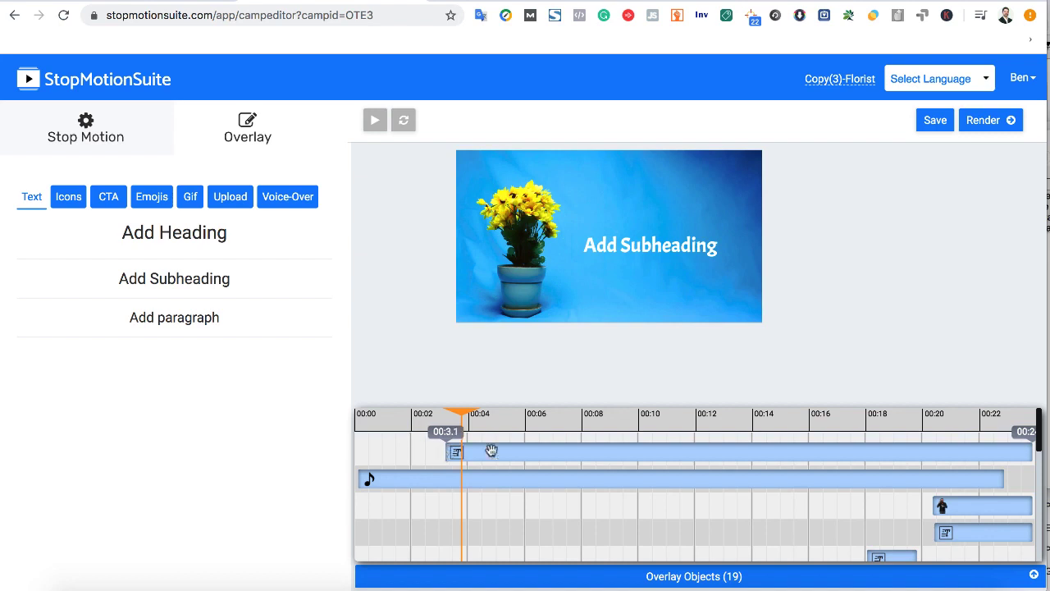
click(1031, 452)
drag(1031, 453, 482, 453)
mouse_move(442, 416)
mouse_down()
mouse_move(483, 416)
mouse_move(424, 416)
mouse_move(462, 416)
mouse_up()
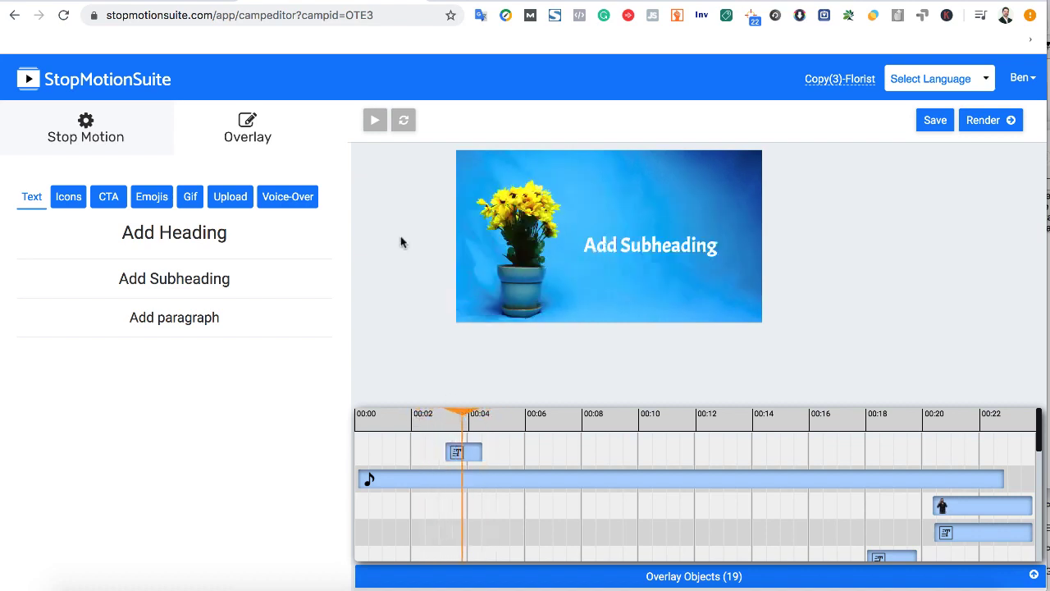
Step: Add the blushing smiley static emoji in the upper right, above the subheading
click(174, 197)
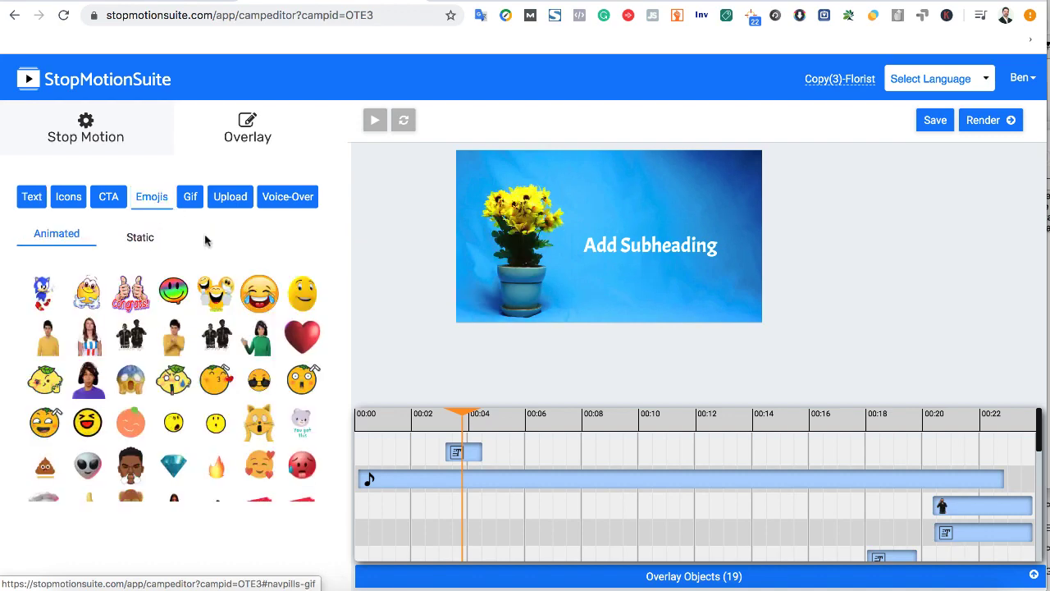
click(145, 242)
scroll(143, 449, down, 10)
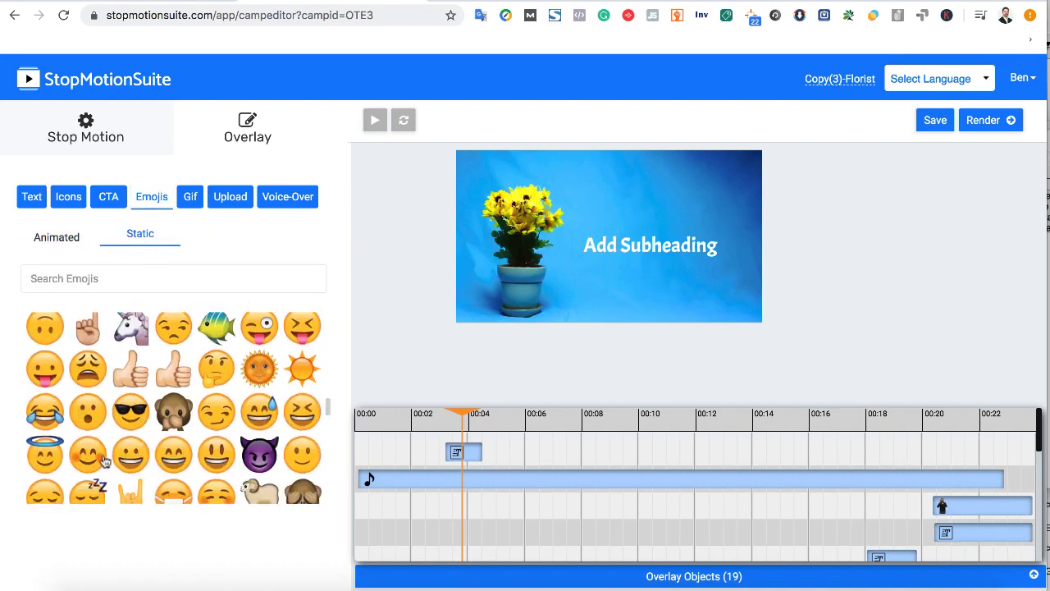
click(105, 462)
drag(470, 189, 706, 194)
Step: Browse the animated Gif stickers, keeping the Stickers option selected
click(190, 197)
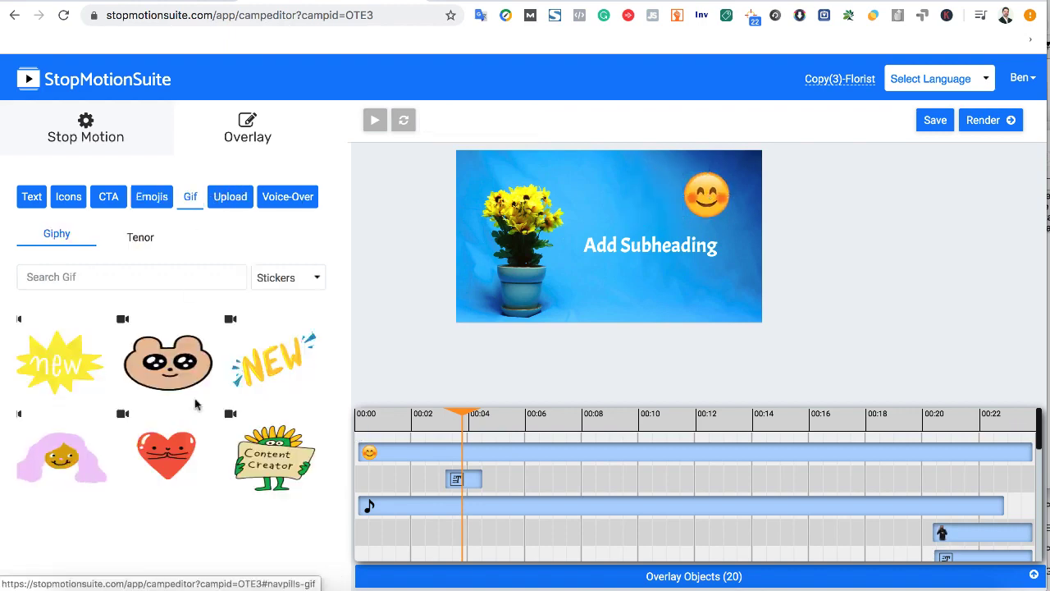
scroll(197, 404, down, 5)
scroll(205, 423, up, 4)
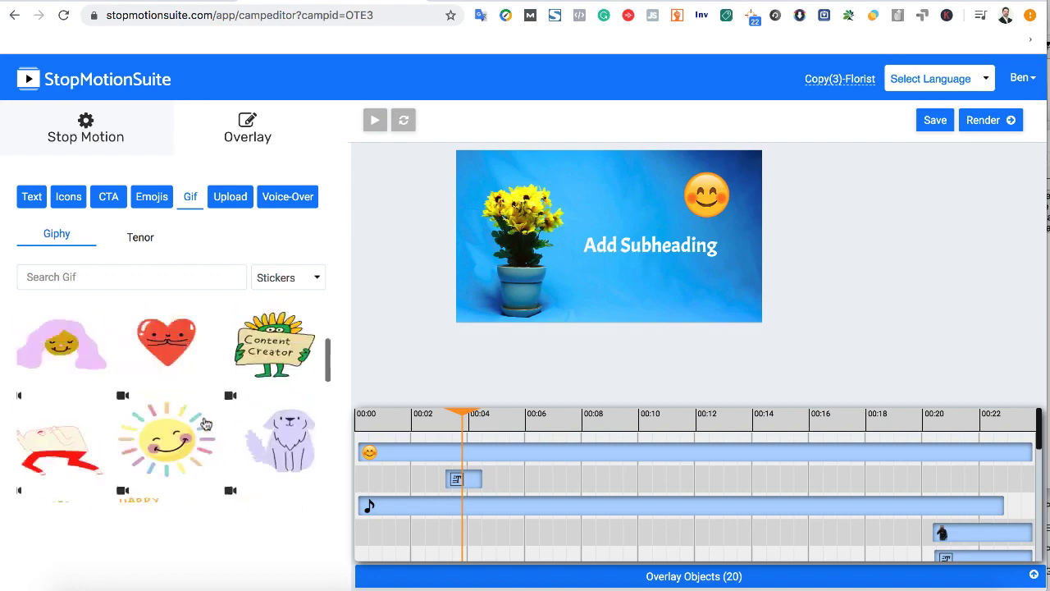
scroll(205, 423, up, 2)
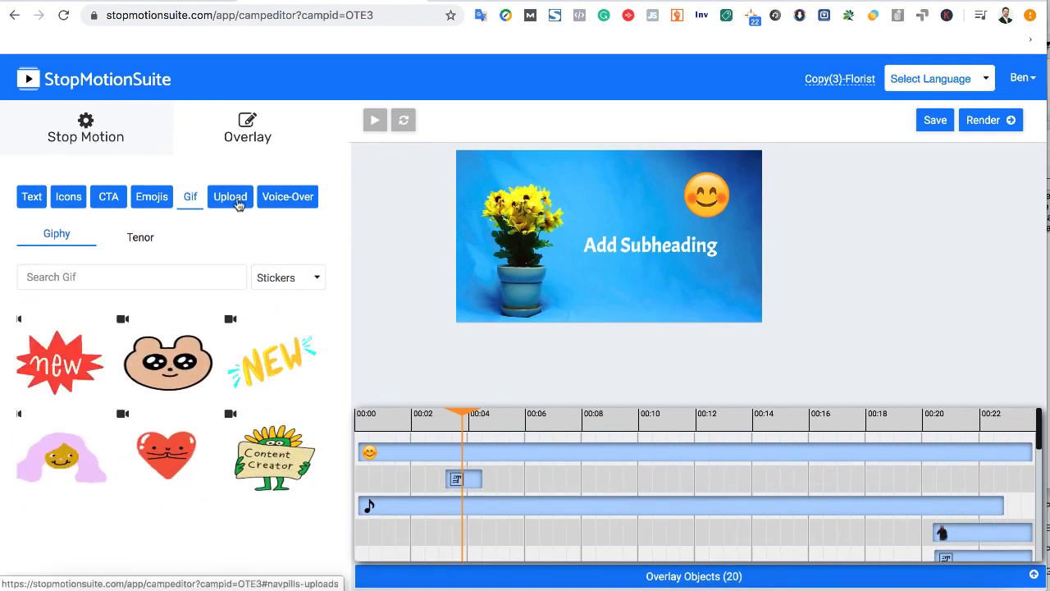
click(286, 276)
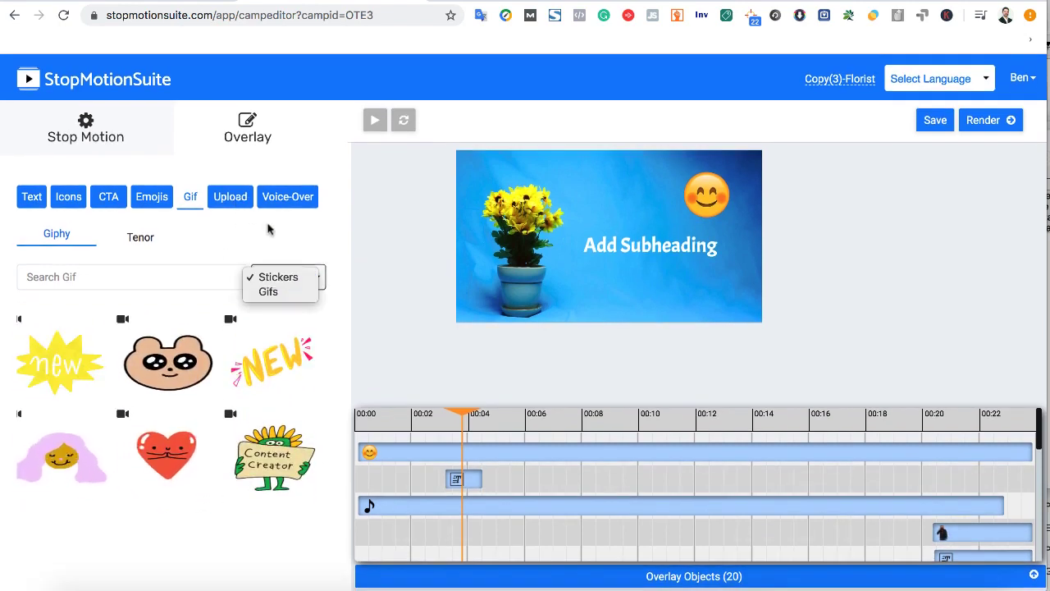
click(230, 197)
click(229, 197)
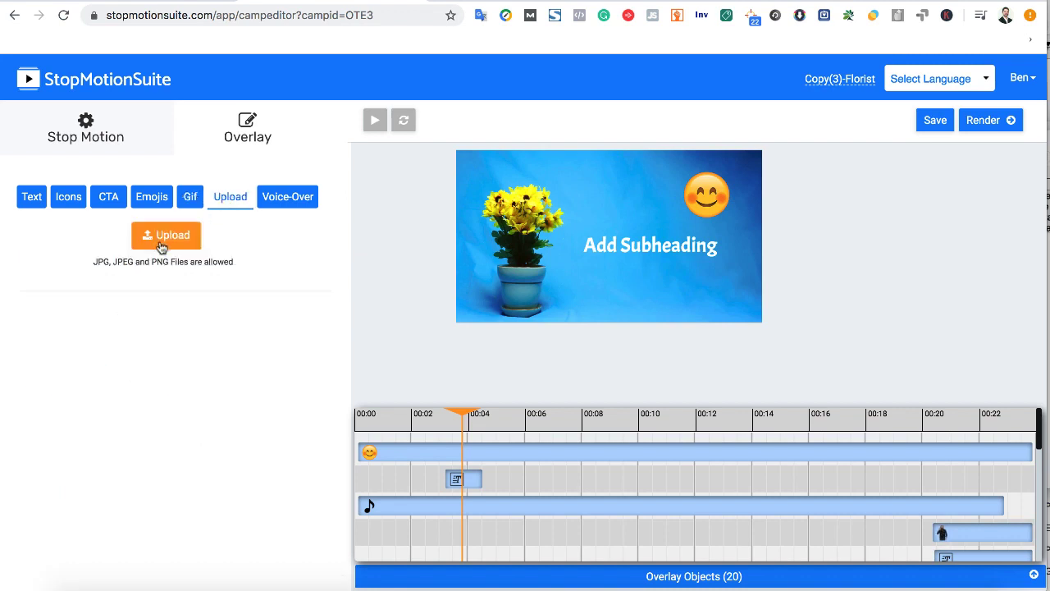
Step: Record a three-second voice-over clip titled 'a'
click(279, 201)
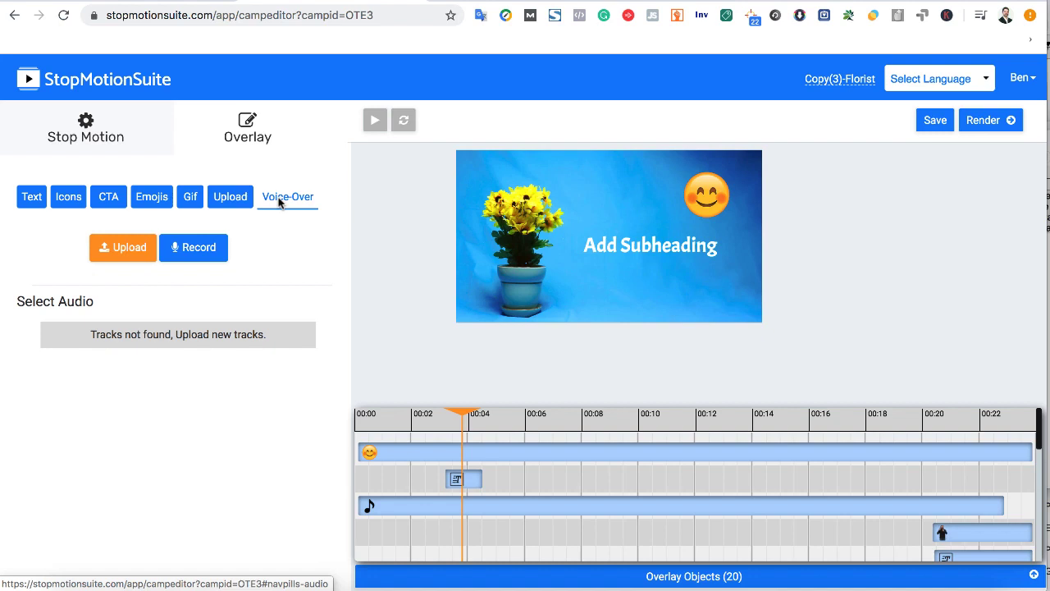
click(177, 247)
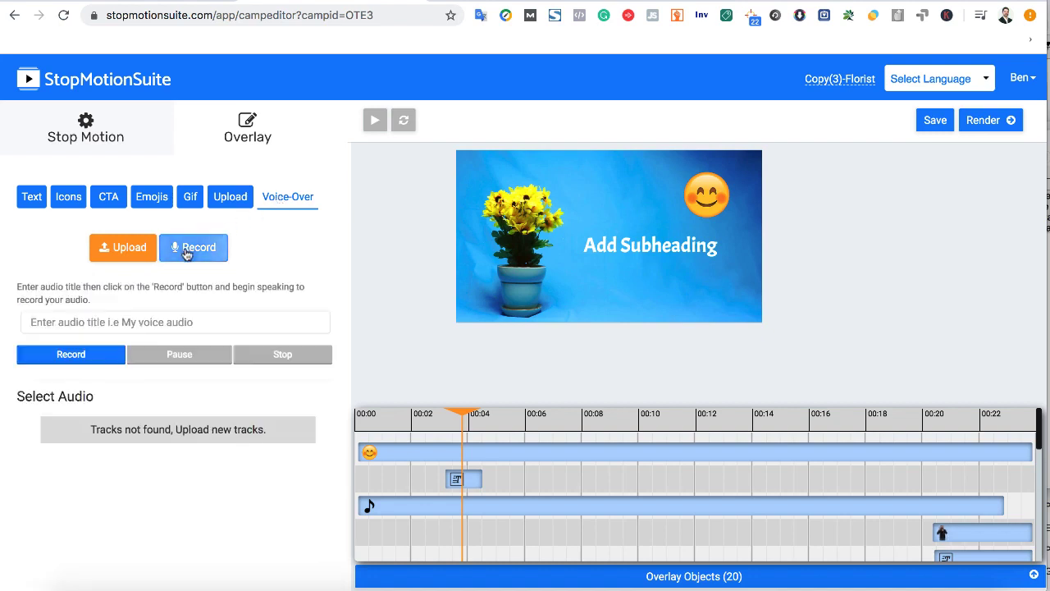
click(124, 321)
text(a)
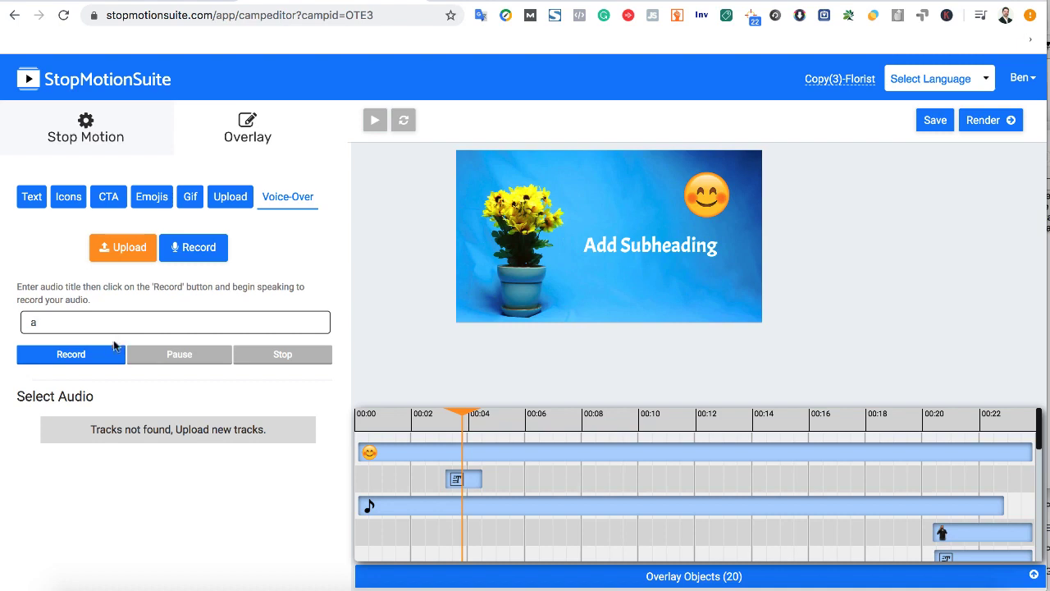
click(106, 356)
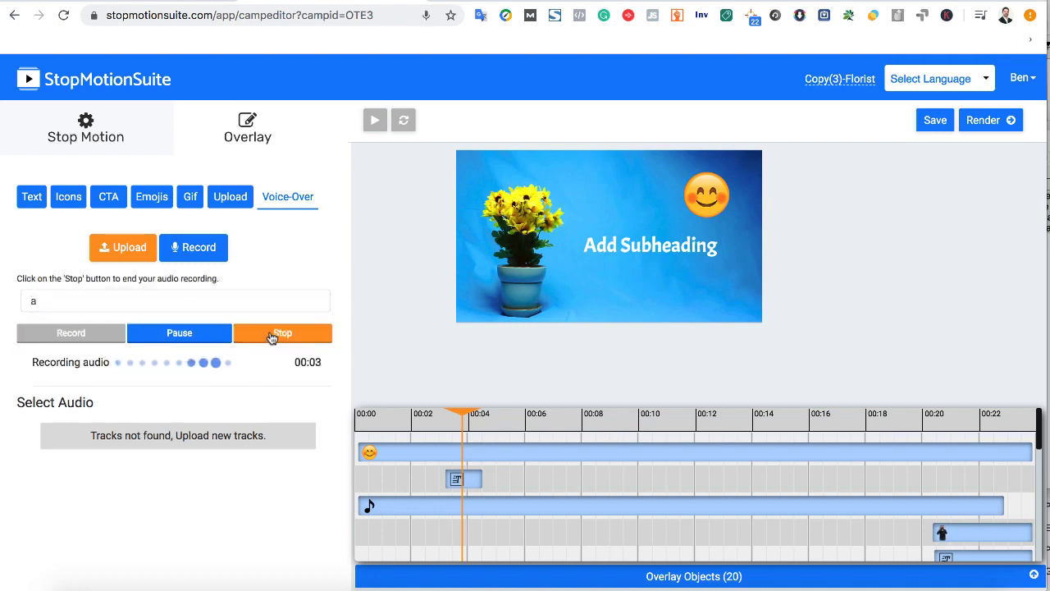
click(271, 332)
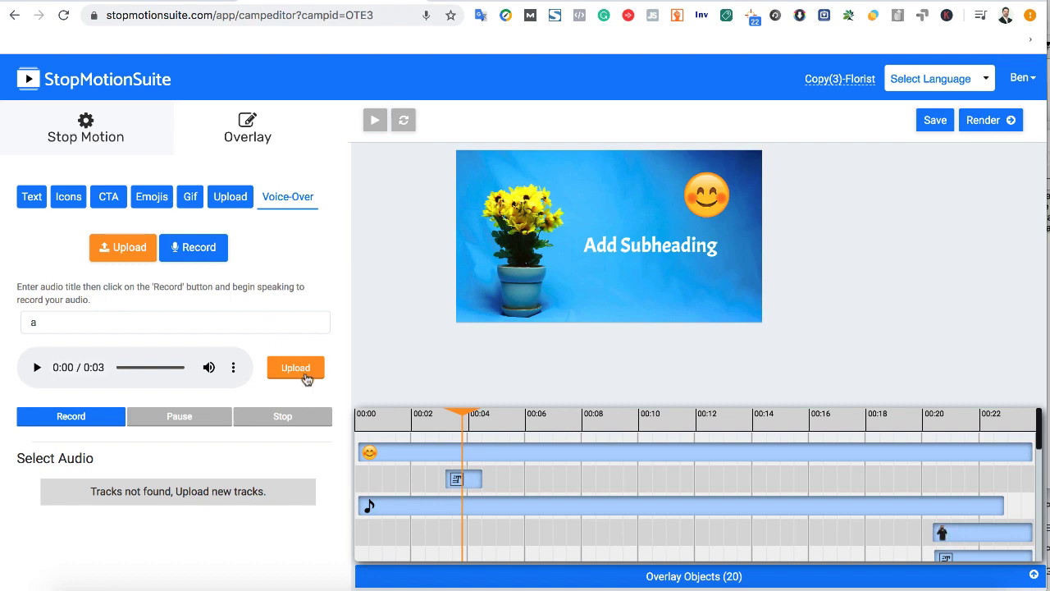
scroll(248, 450, down, 1)
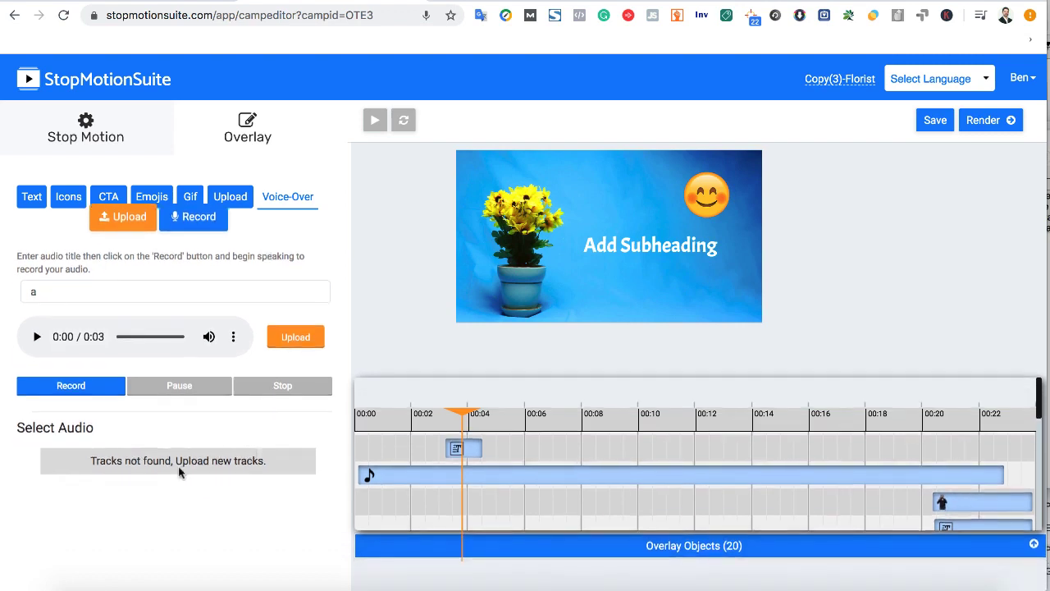
Step: Upload the 'a' voice-over to the project and render the florist video
click(289, 348)
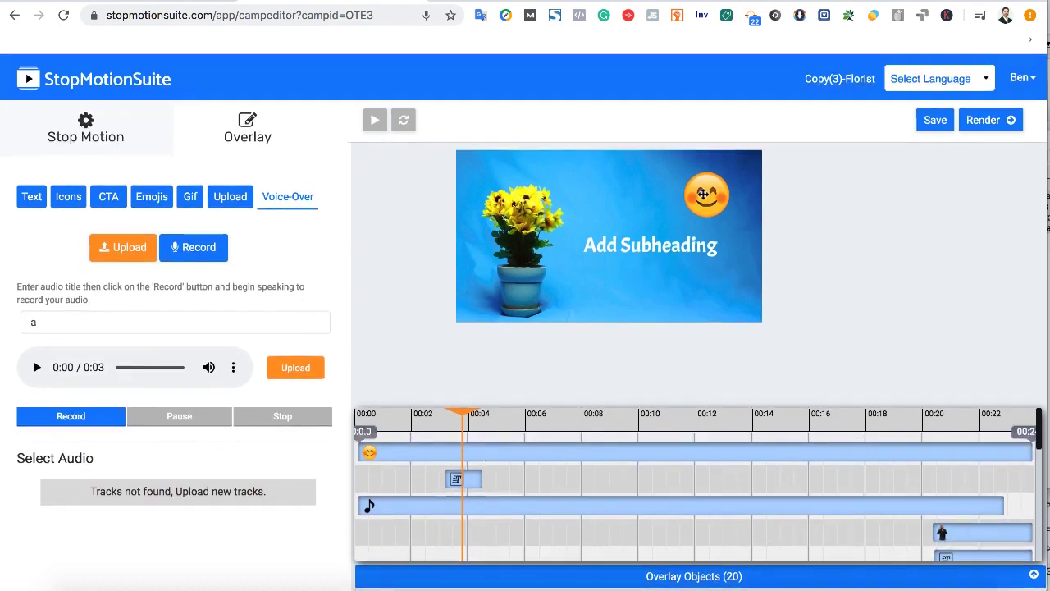
click(982, 120)
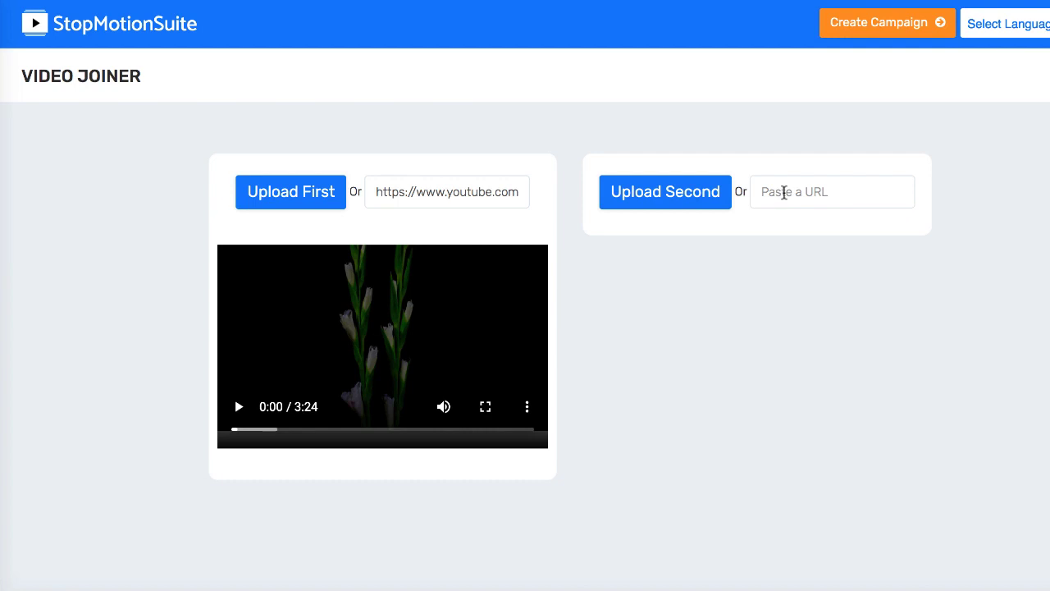
Step: Paste the second YouTube link into the Video Joiner and preview the joined videos
click(782, 193)
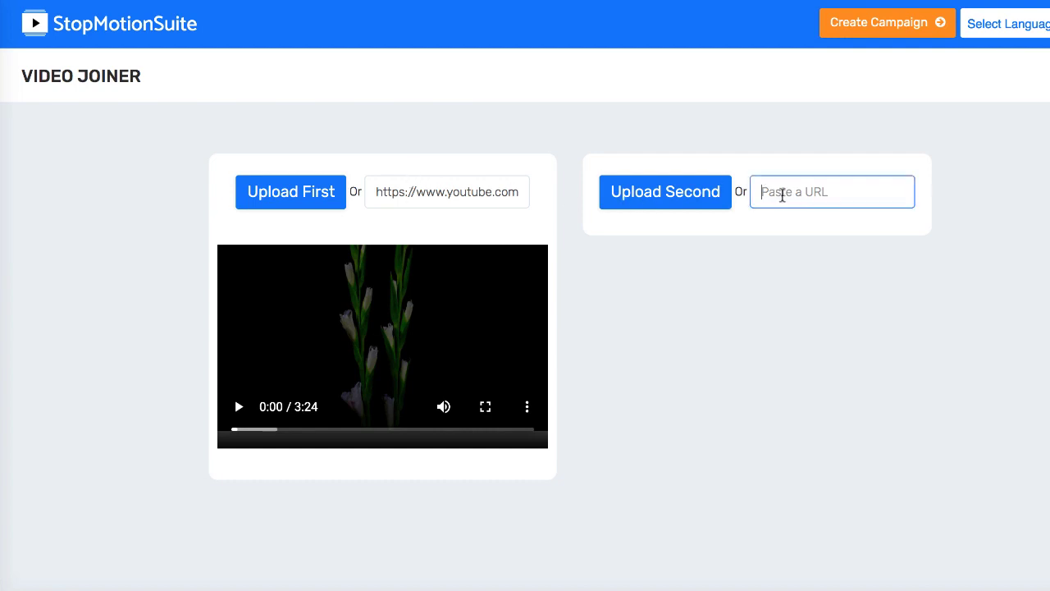
text(https://www.youtube.com/watch?v=I8W4LyIXINE)
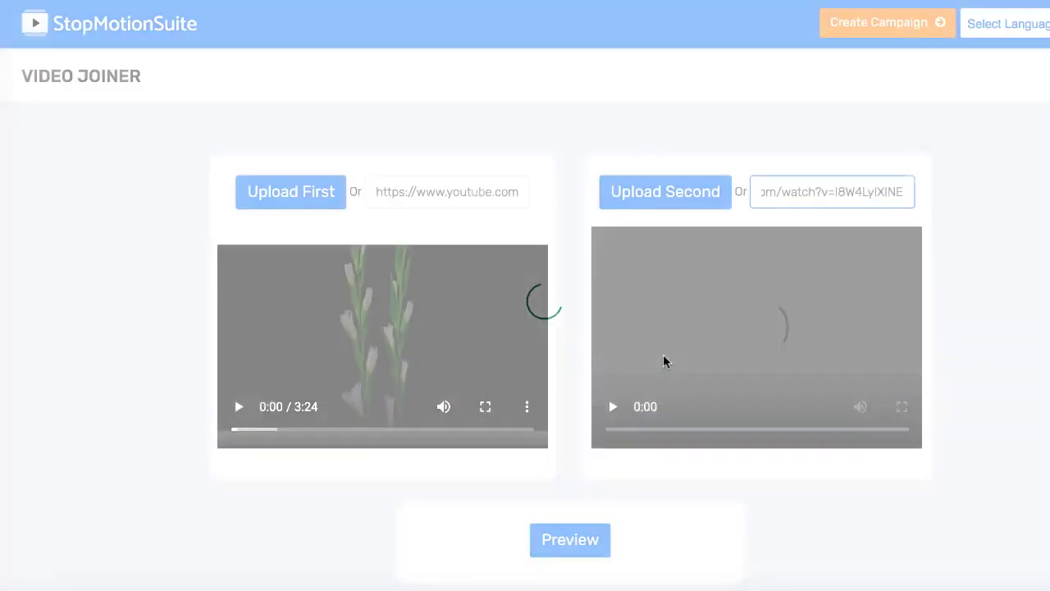
scroll(565, 417, down, 1)
click(547, 488)
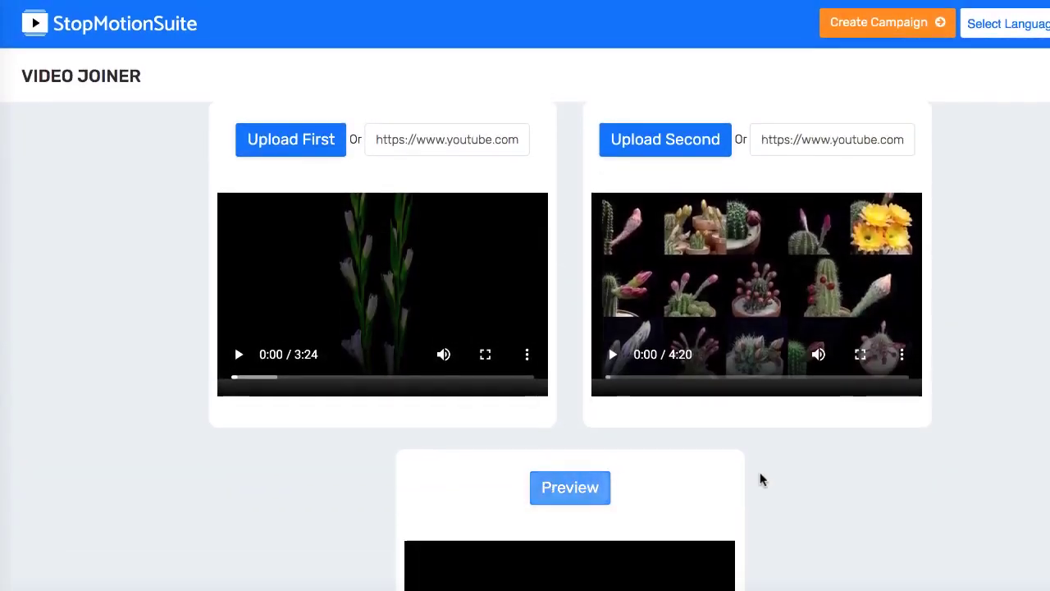
Step: Load the 4:20 cactus YouTube video into the Video Splitter from a pasted link
scroll(761, 480, down, 4)
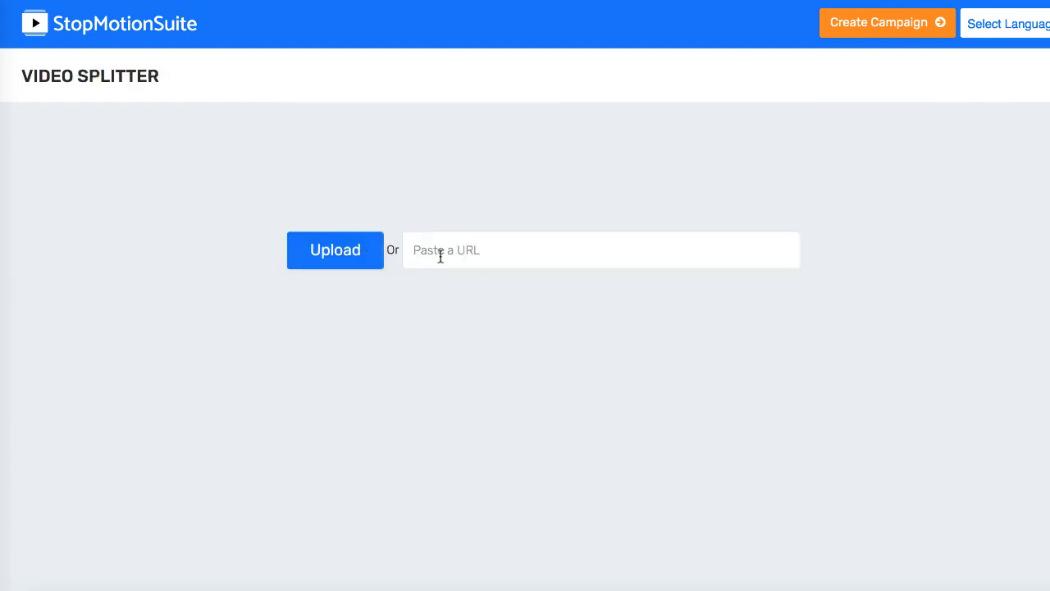
click(441, 251)
text(https://www.youtube.com/watch?v=l8W4LylXINE)
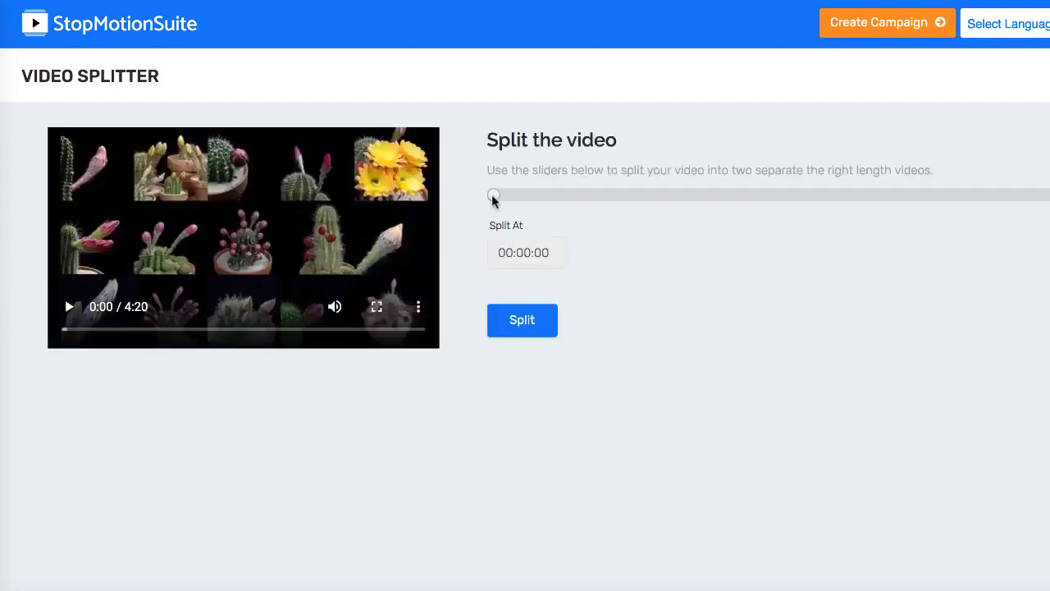
Step: Drag the cactus video's split slider, aiming for a split point of 00:00:16
mouse_move(493, 197)
mouse_down()
mouse_move(567, 197)
mouse_move(506, 194)
mouse_up()
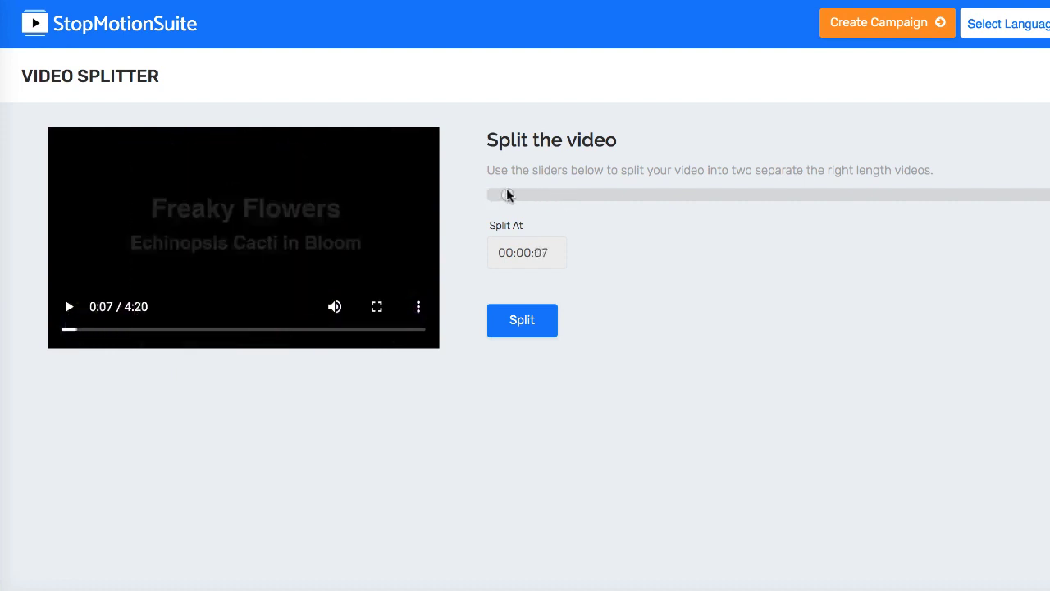